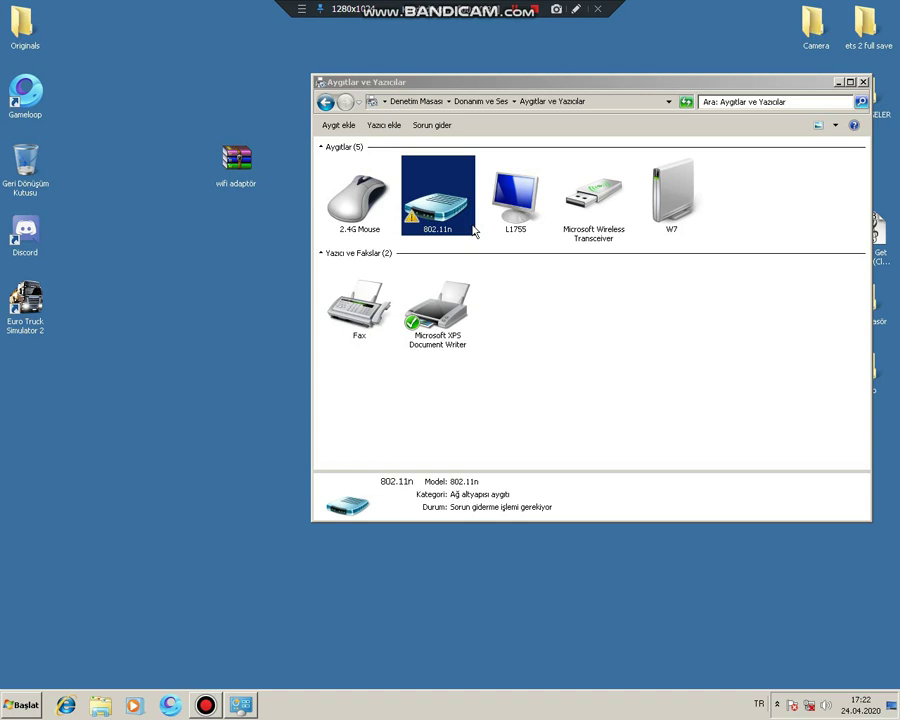
- Minimize the devices window and launch the IS_Setup application from RT2770_2870_RT307x.zip inside the wifi adaptör archive on the desktop
left_click(837, 86)
left_click(250, 178)
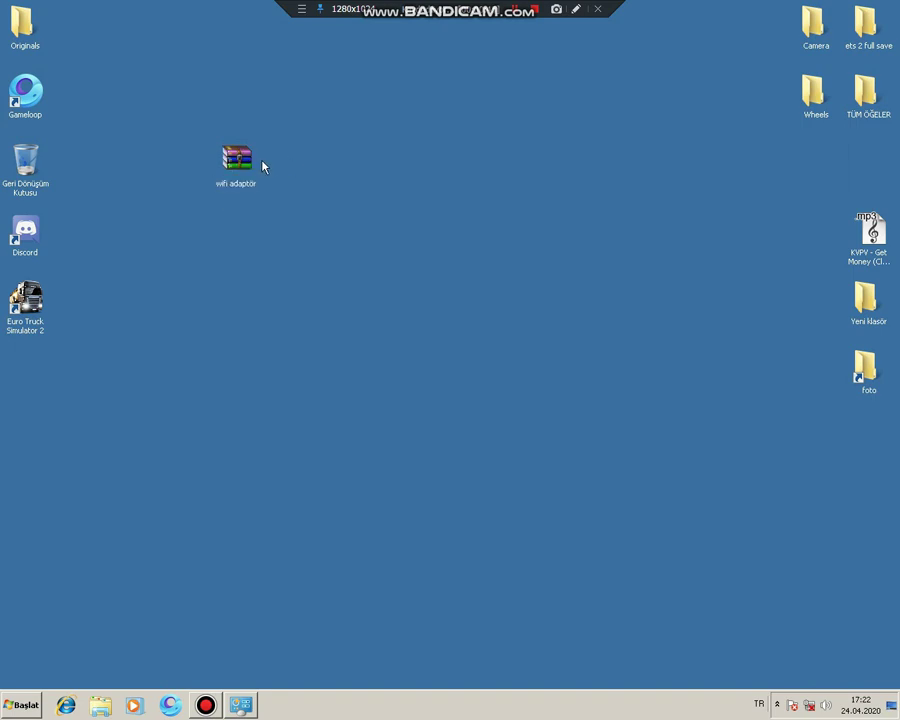
double_click(264, 165)
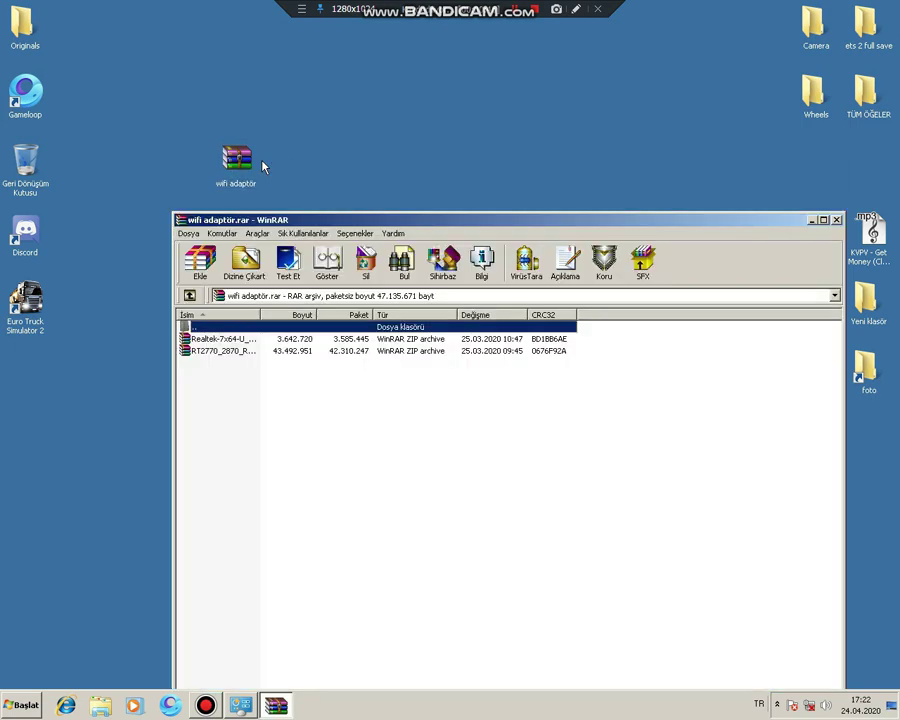
left_click(230, 351)
double_click(230, 351)
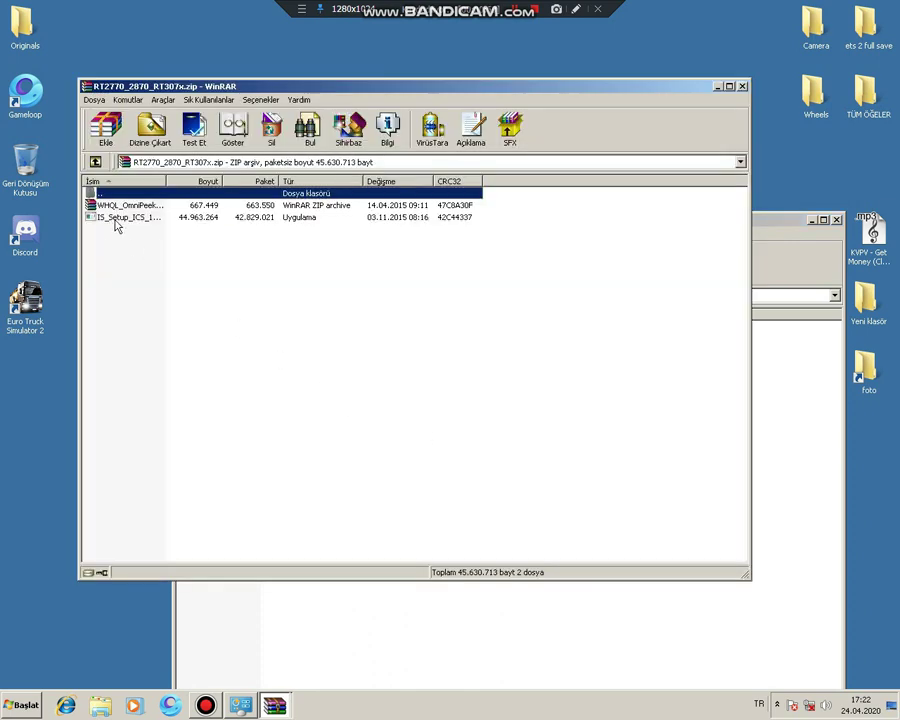
left_click(114, 220)
double_click(114, 222)
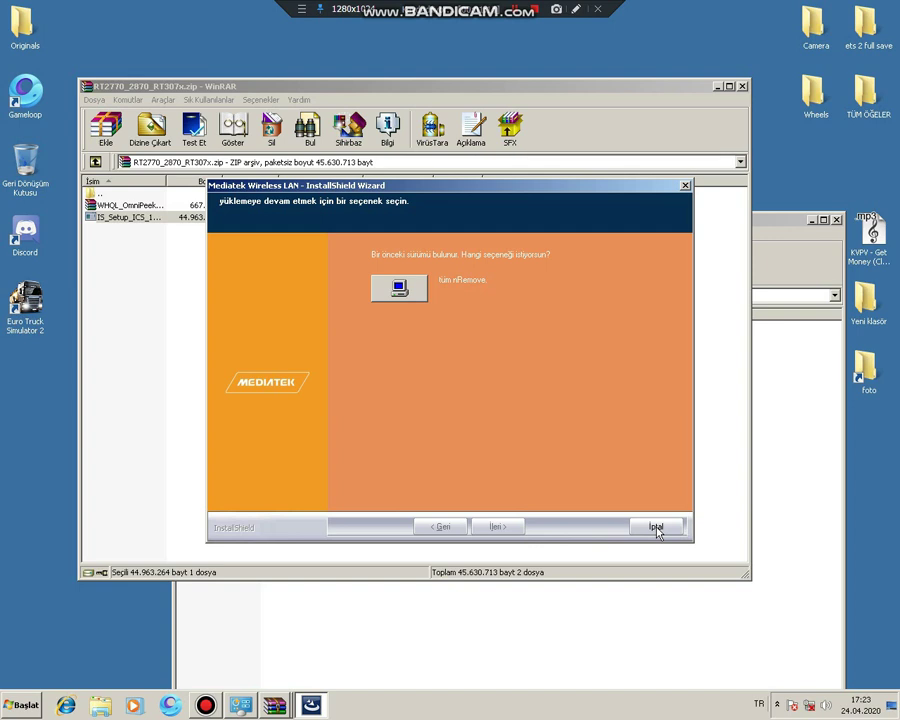
- Cancel the Mediatek Wireless LAN setup, exit the wizard, and close both archive windows
left_click(655, 527)
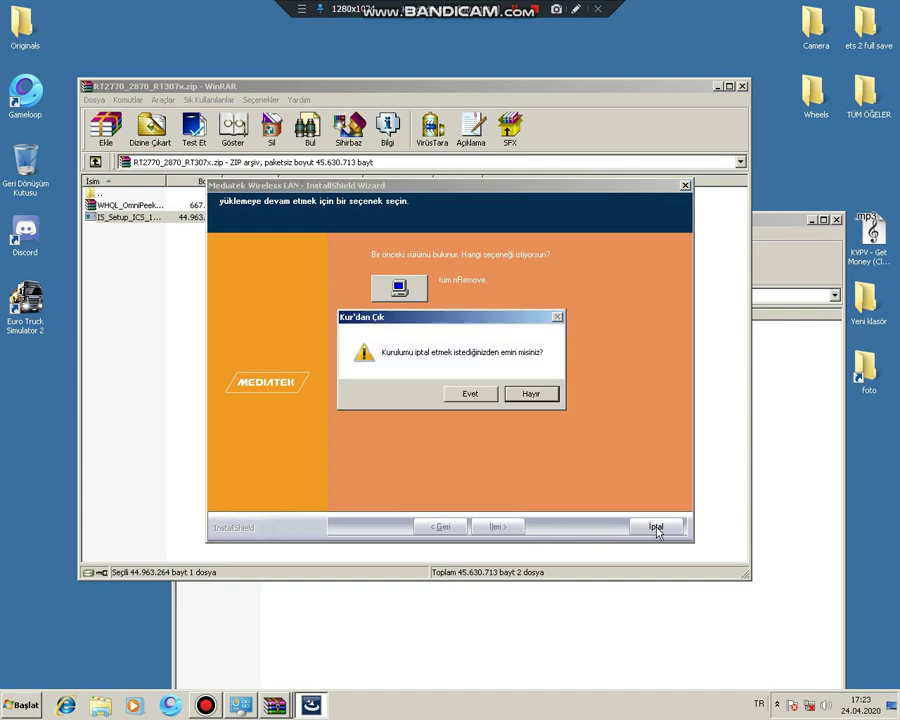
left_click(468, 396)
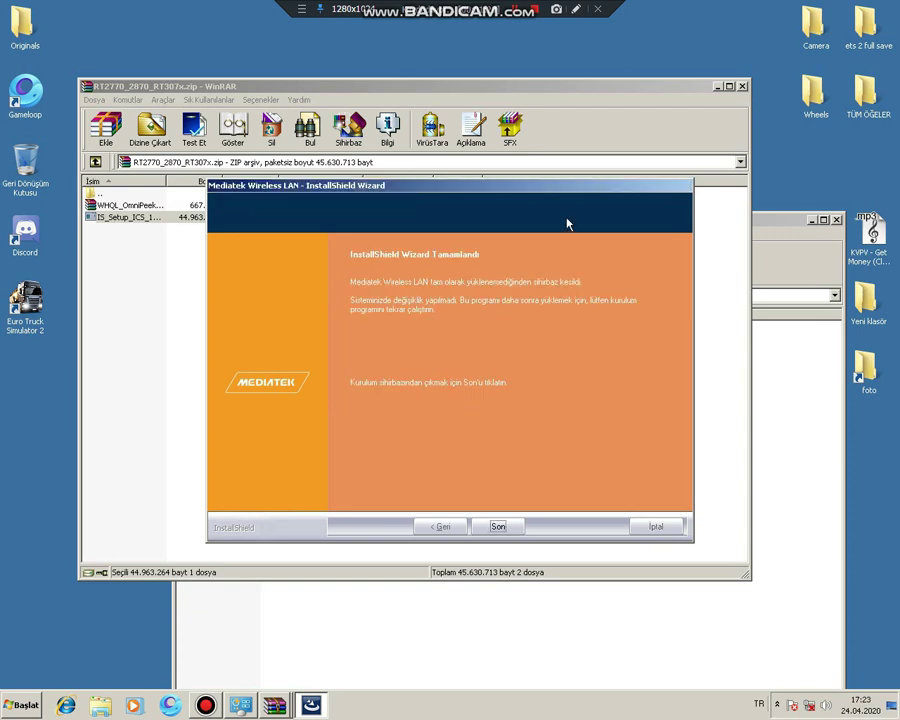
left_click(657, 521)
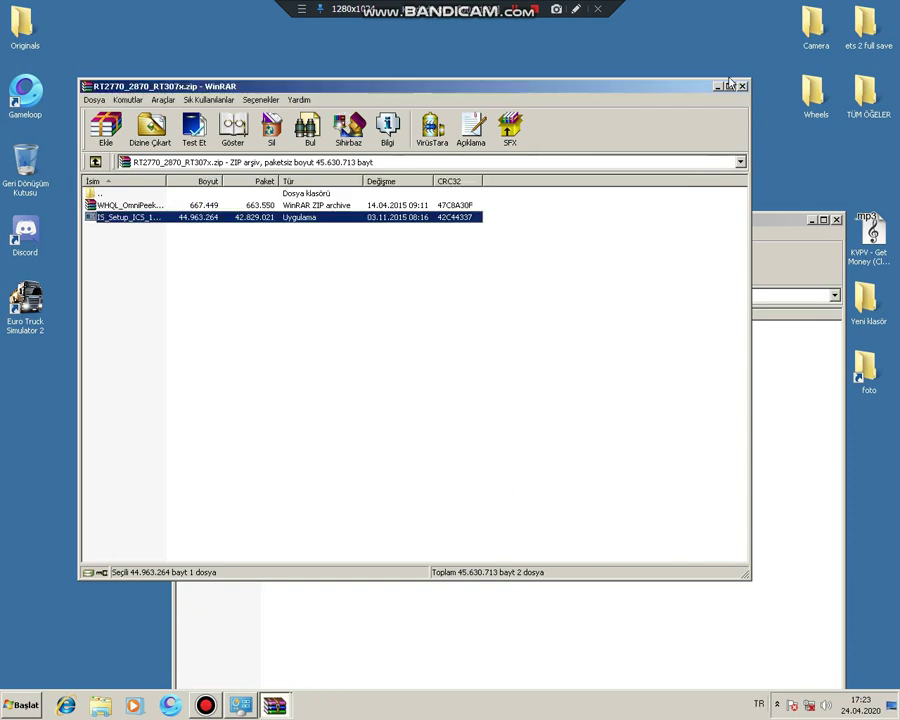
left_click(742, 87)
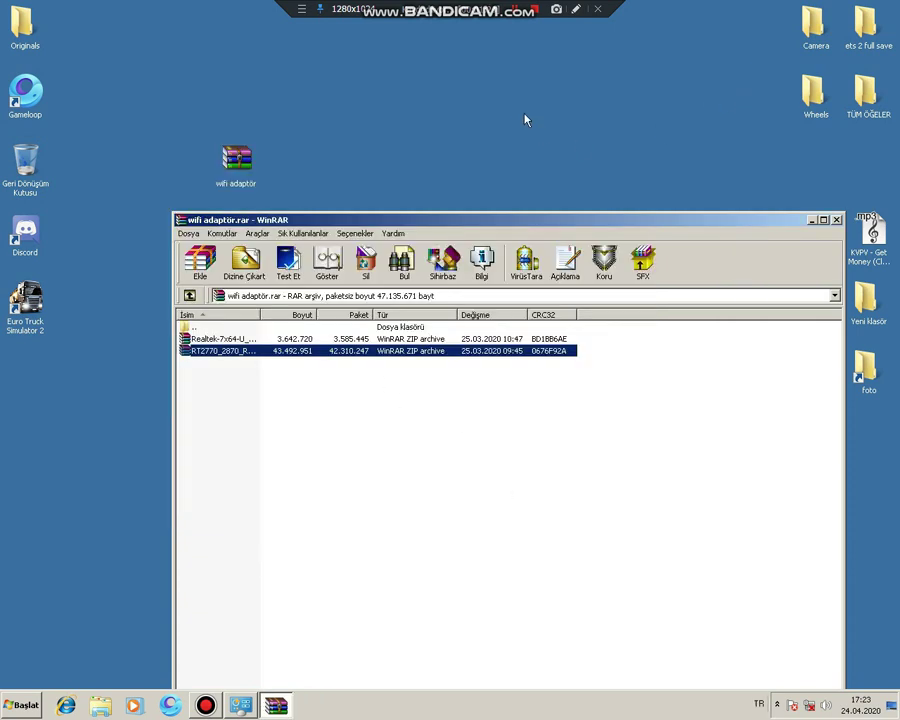
left_click(836, 220)
- Reopen the wifi adaptör archive and browse the Realtek-7x64 zip down into its U_1030.38.0304.2019 driver folder
double_click(236, 160)
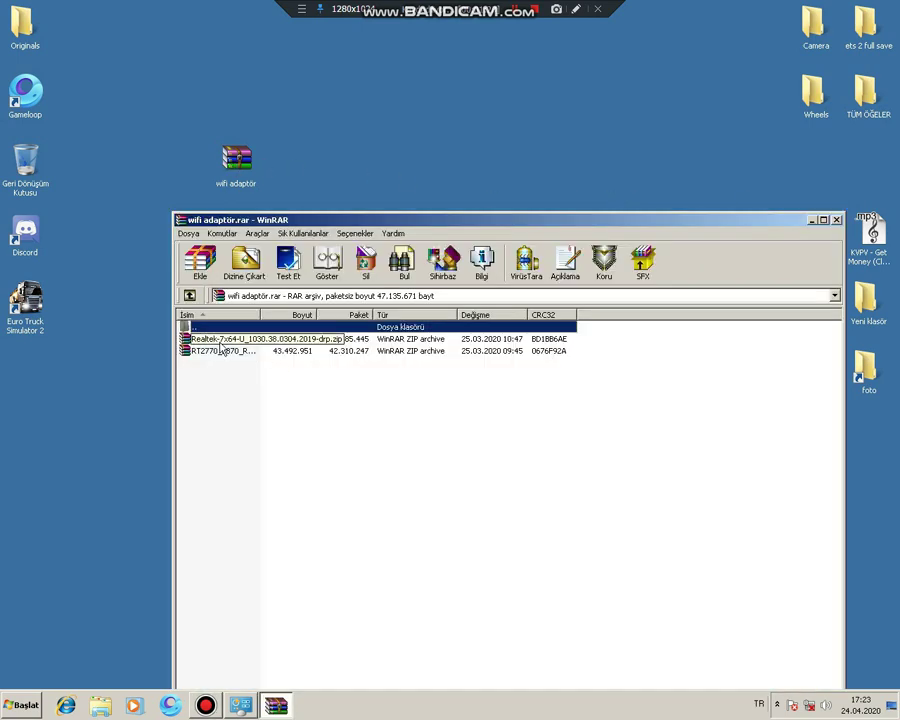
double_click(218, 346)
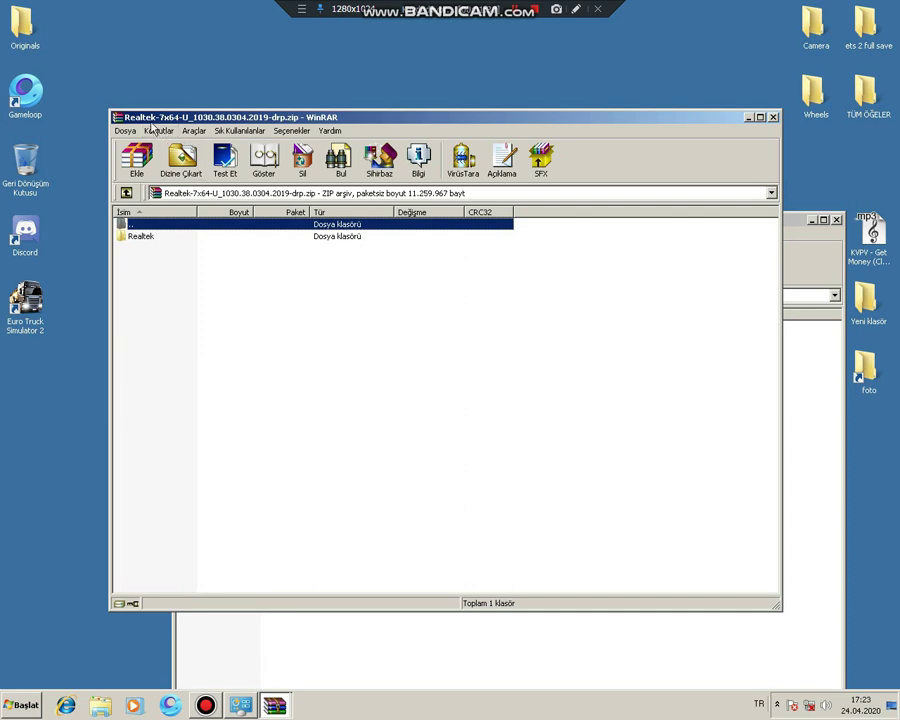
double_click(140, 237)
double_click(146, 238)
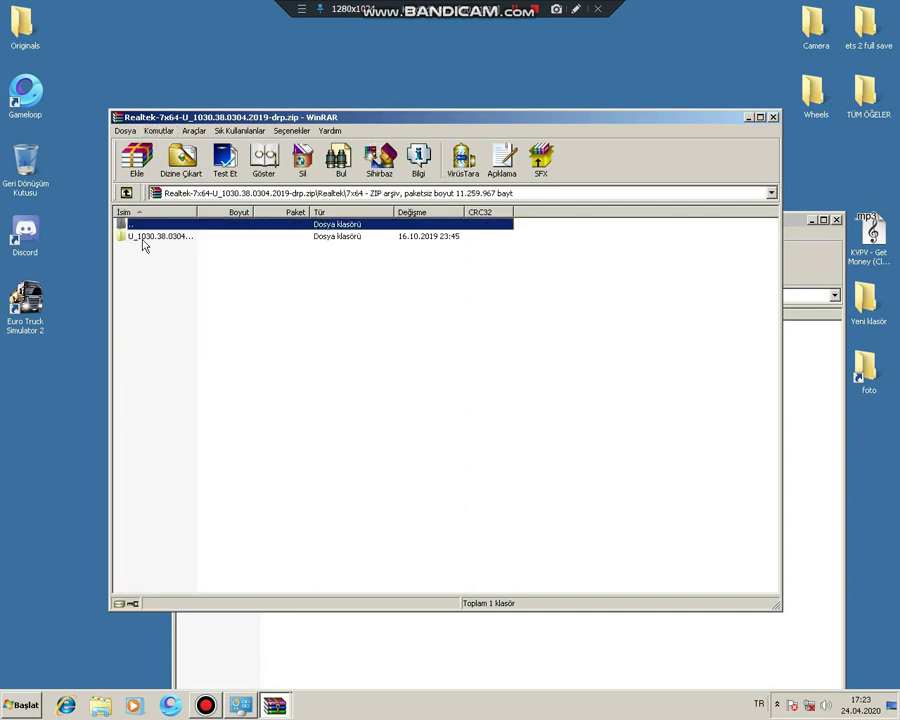
double_click(156, 238)
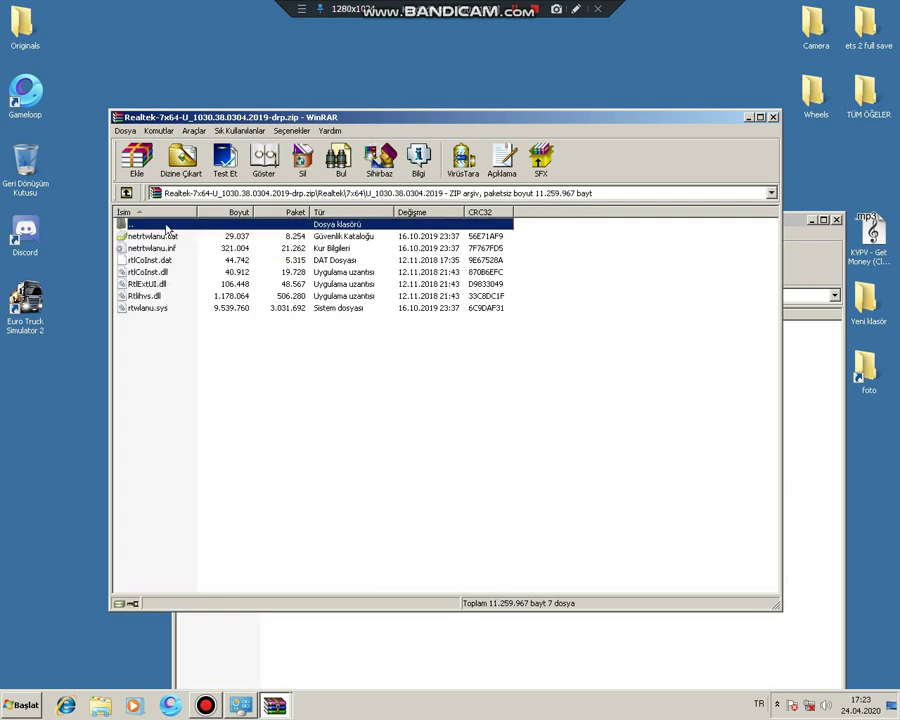
- Extract the U_1030.38.0304.2019 folder to the desktop, place it beside the wifi adaptör archive, and close the archive windows
double_click(168, 227)
double_click(157, 237)
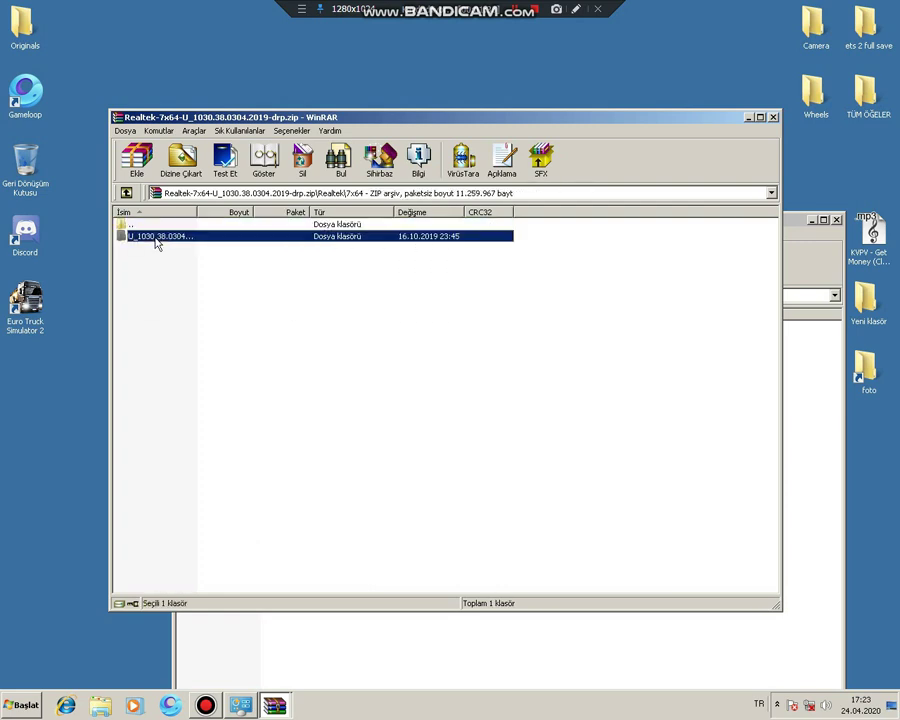
key("BackSpace")
left_click_drag(183, 66, 182, 45)
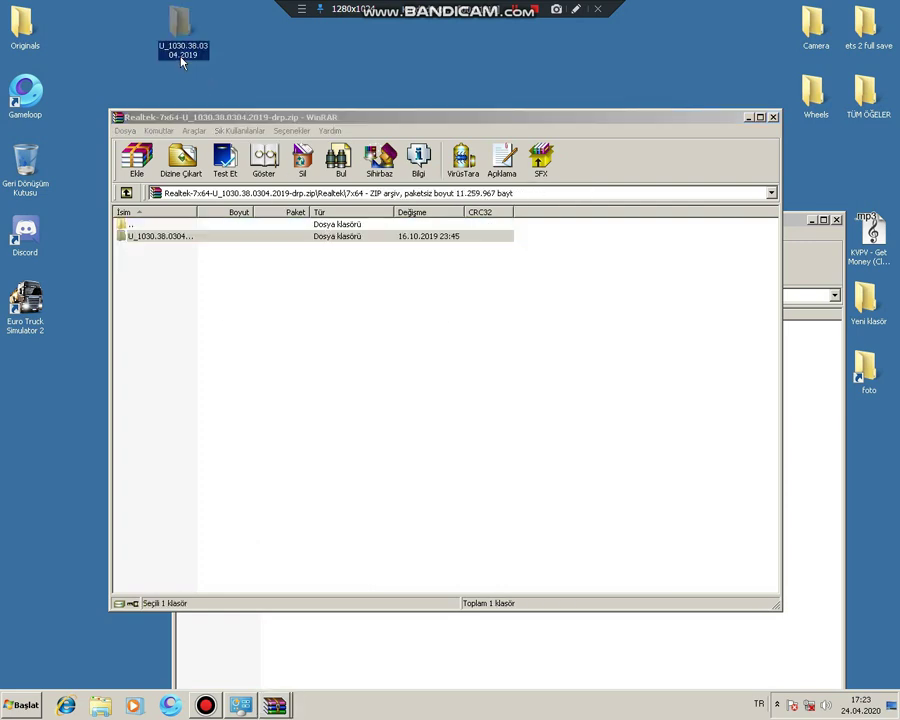
left_click(772, 118)
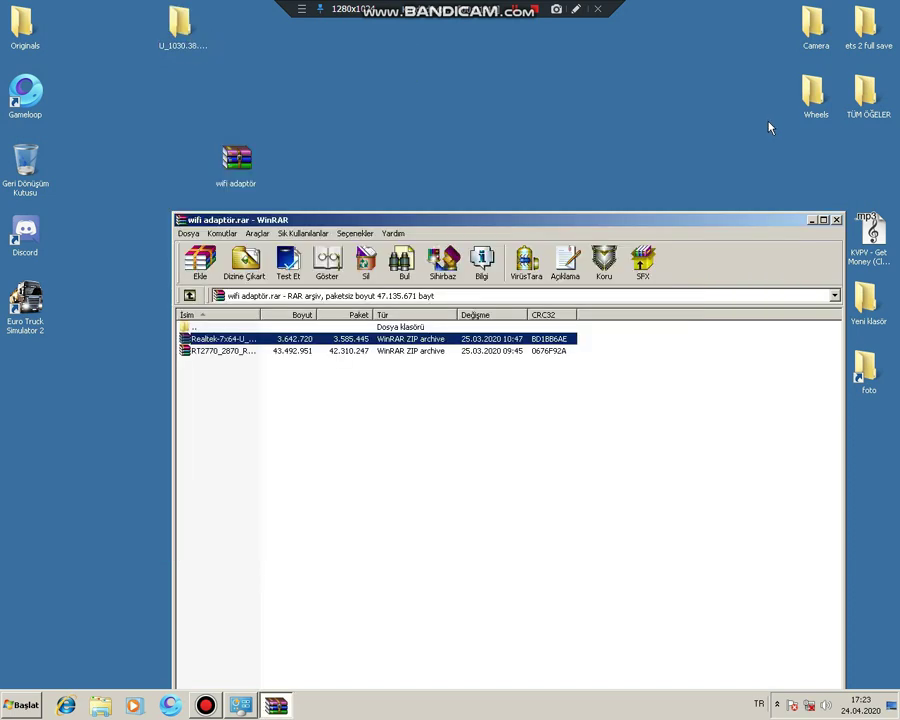
left_click_drag(180, 25, 127, 163)
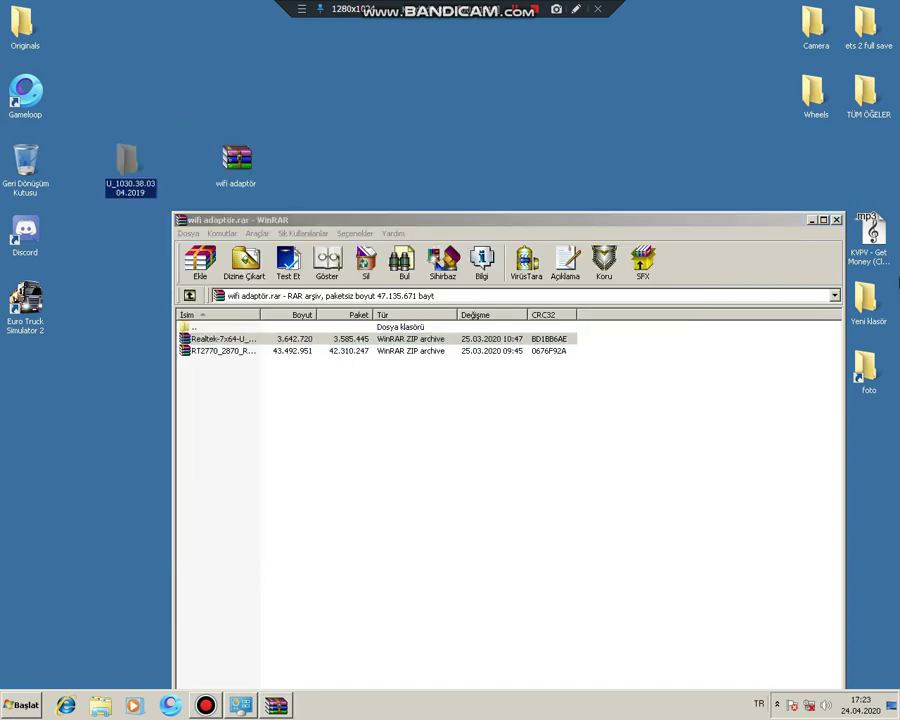
left_click(836, 219)
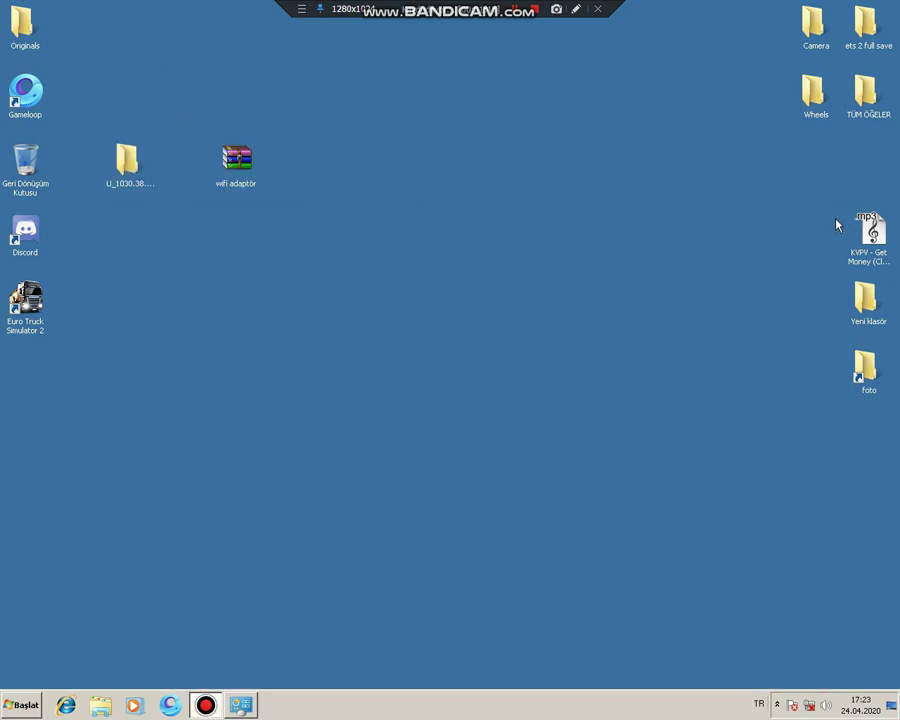
- Close the minimized Aygıtlar ve Yazıcılar window and open Denetim Masası by searching for "den"
key("super")
right_click(241, 705)
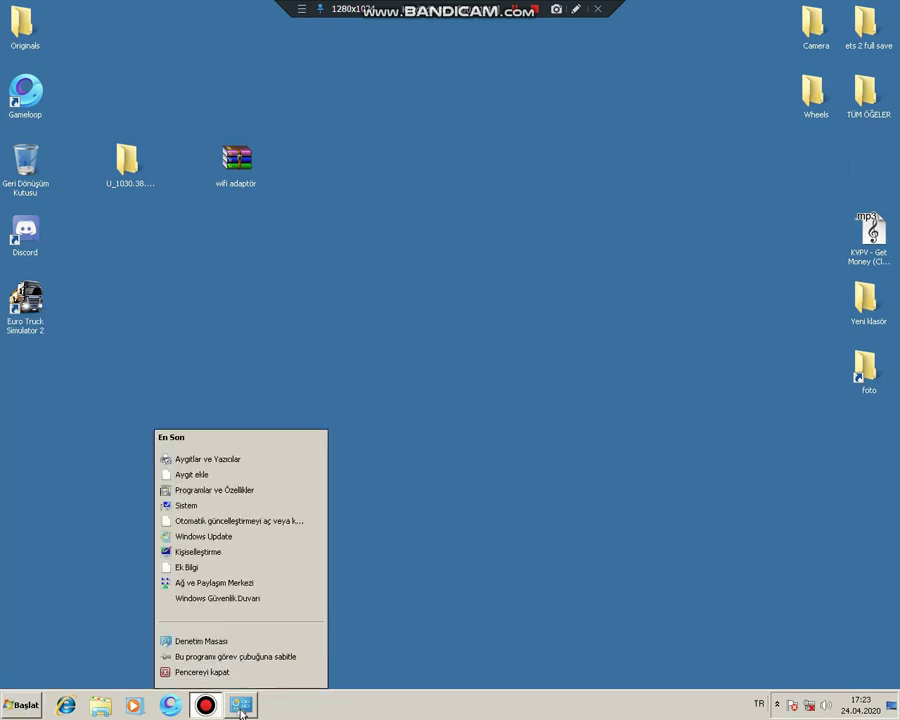
left_click(245, 671)
type("den")
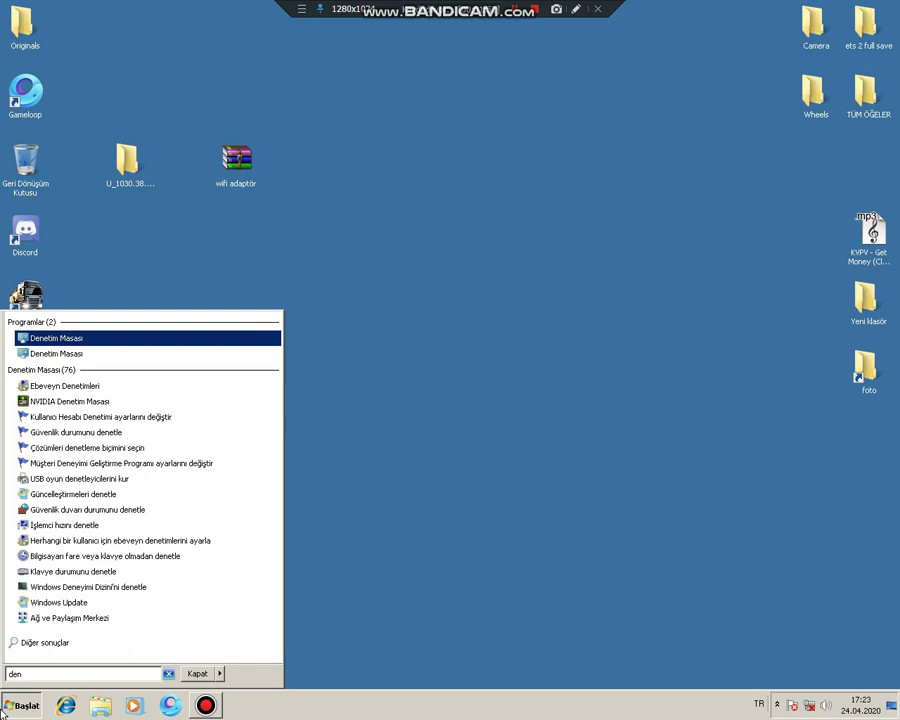
key("Return")
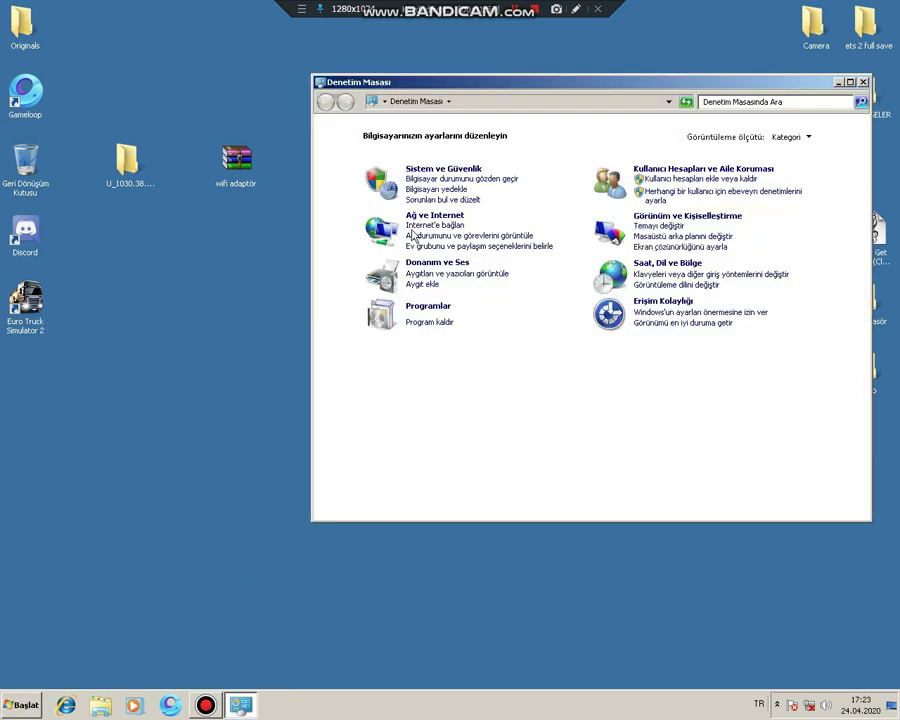
- Show Aygıtlar ve Yazıcılar from the Donanım ve Ses category
left_click(432, 263)
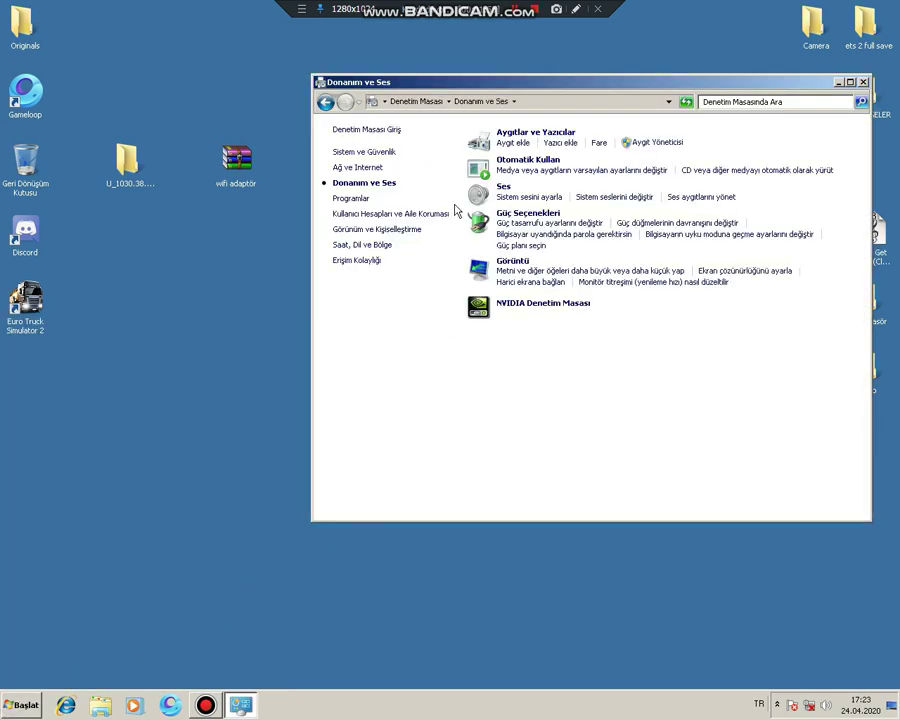
left_click(528, 132)
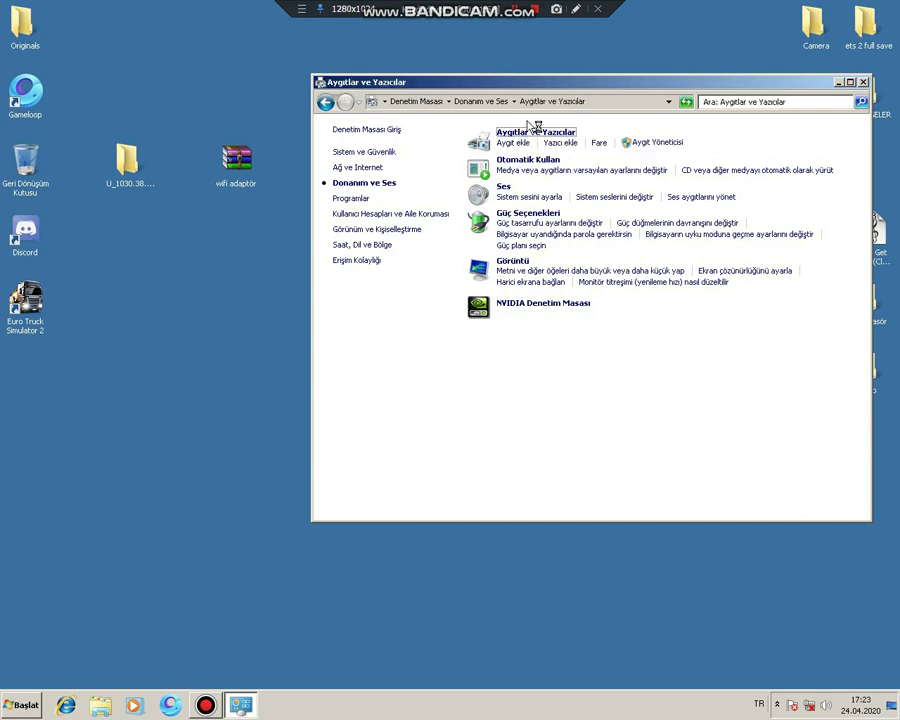
left_click(452, 233)
left_click(527, 296)
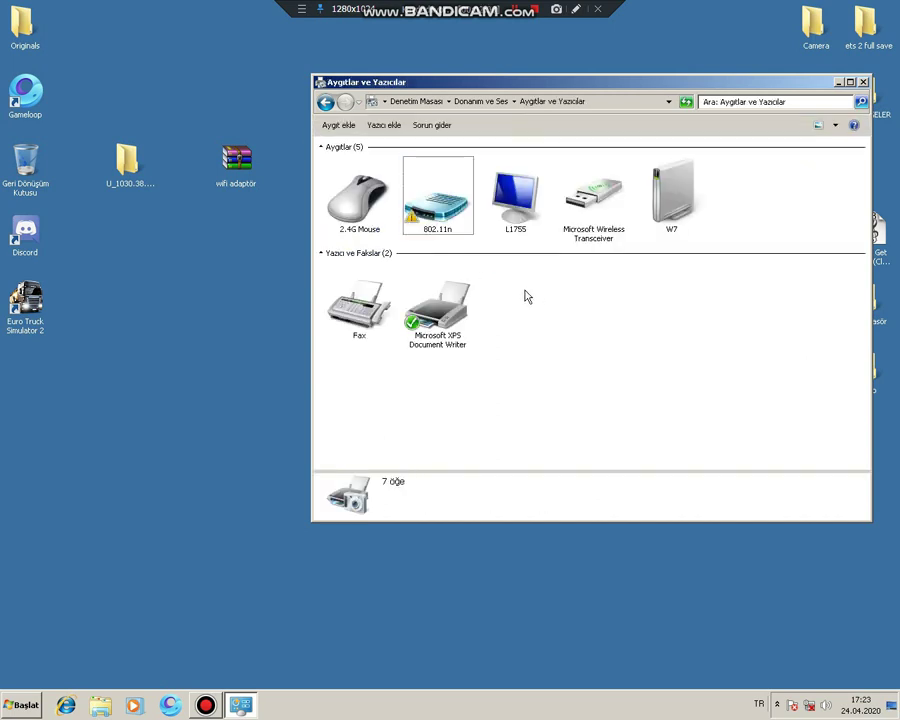
- Troubleshoot the 802.11n device and open the detailed properties of the Realtek RTL8188FTV adapter
left_click(454, 232)
right_click(452, 225)
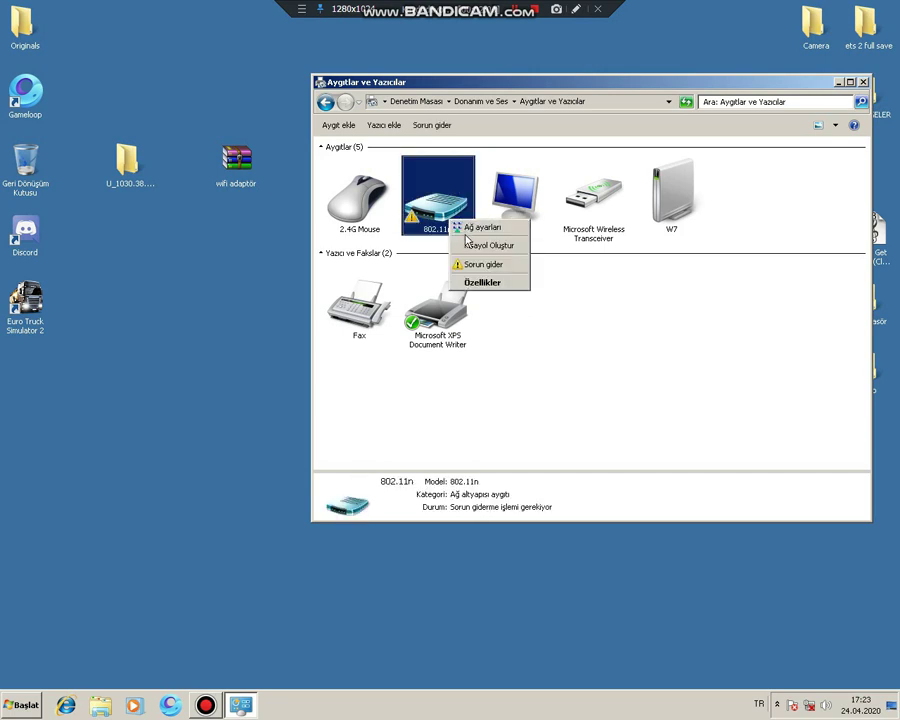
left_click(469, 263)
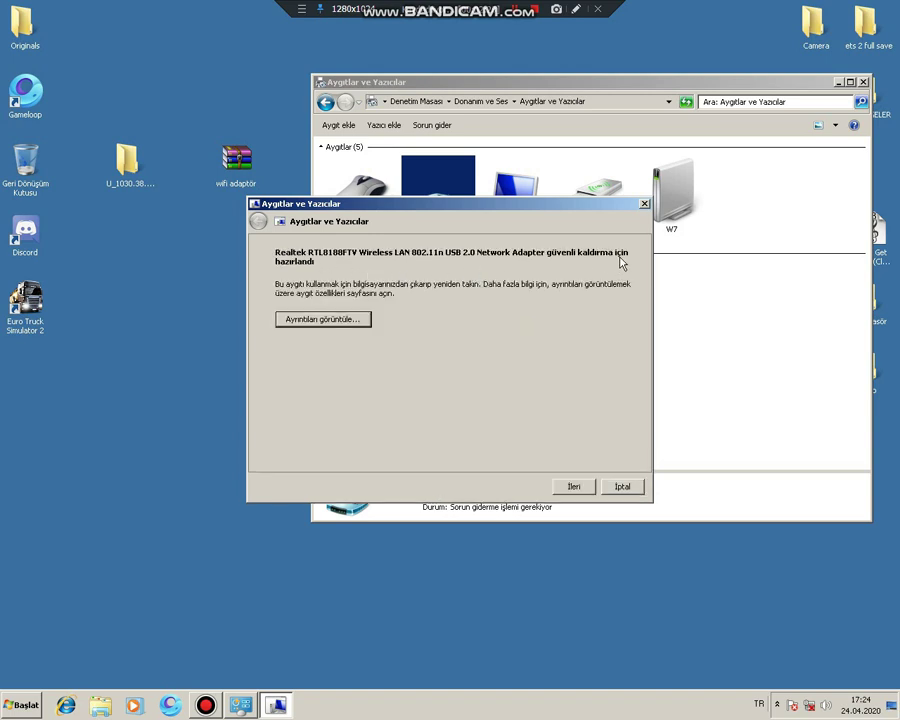
left_click(340, 322)
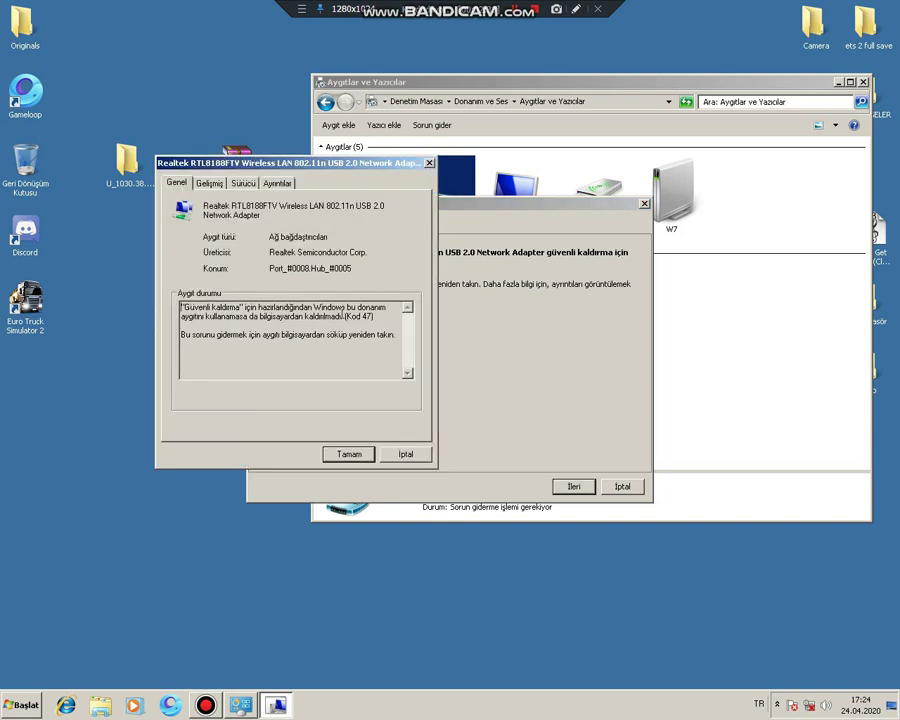
left_click(205, 705)
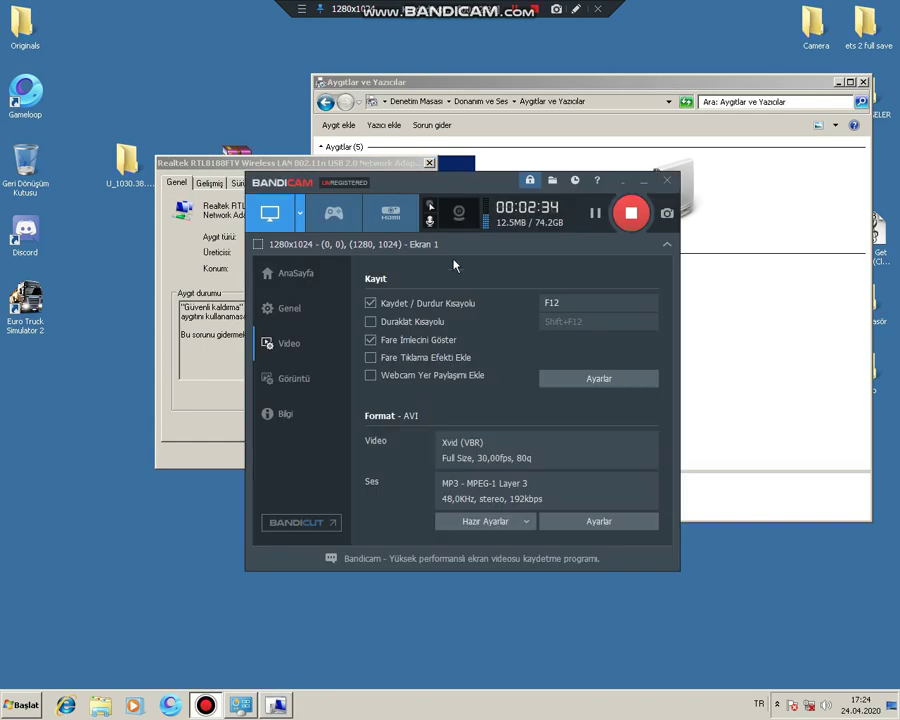
left_click(648, 188)
- Start a driver update for the Realtek adapter and choose to search this computer for the driver software
left_click_drag(285, 164, 454, 218)
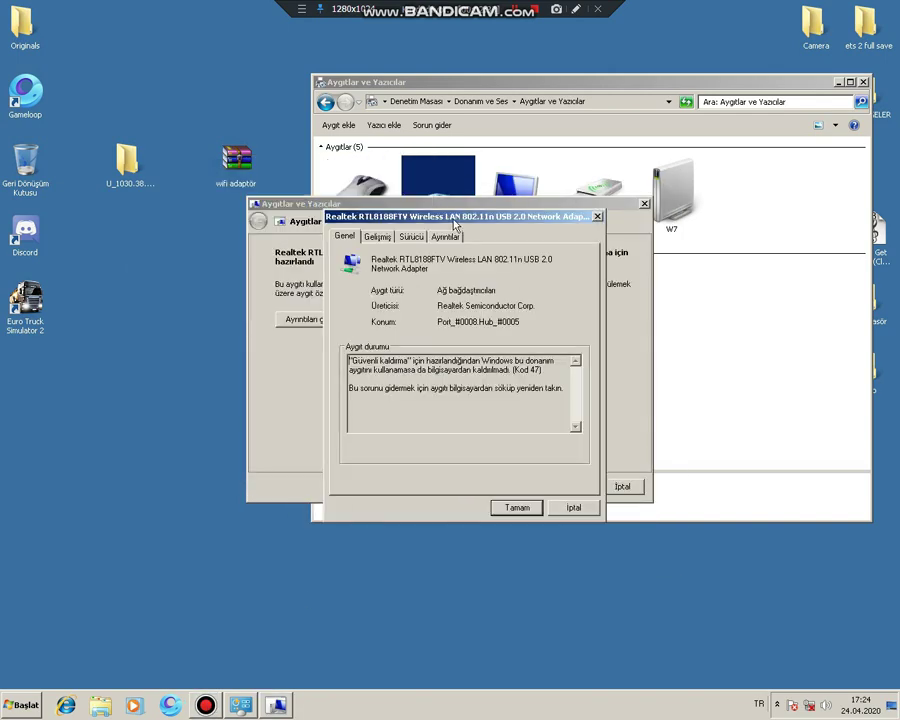
left_click(407, 238)
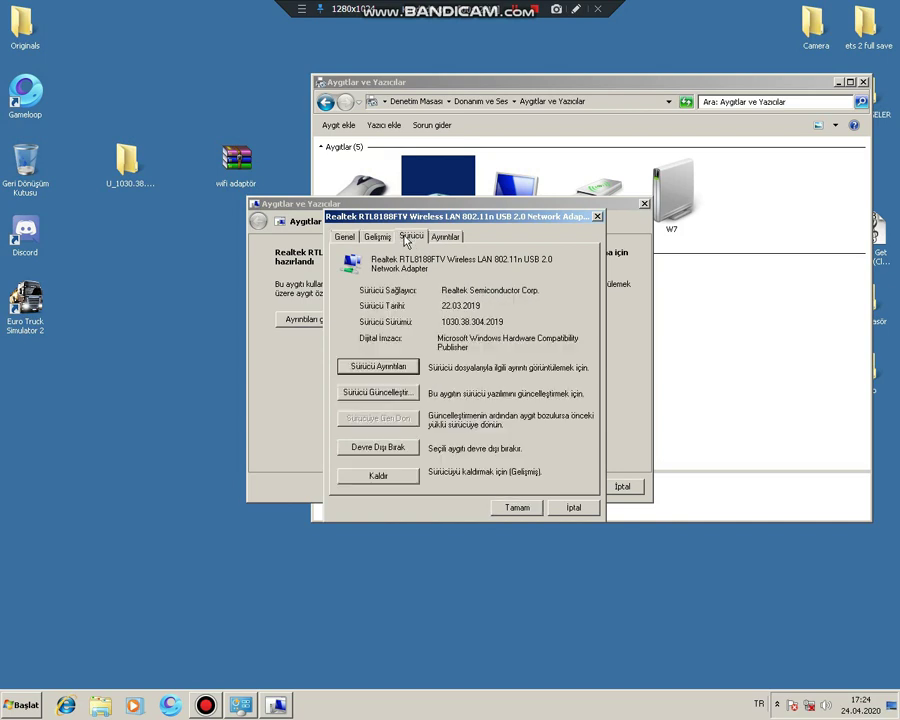
left_click(389, 395)
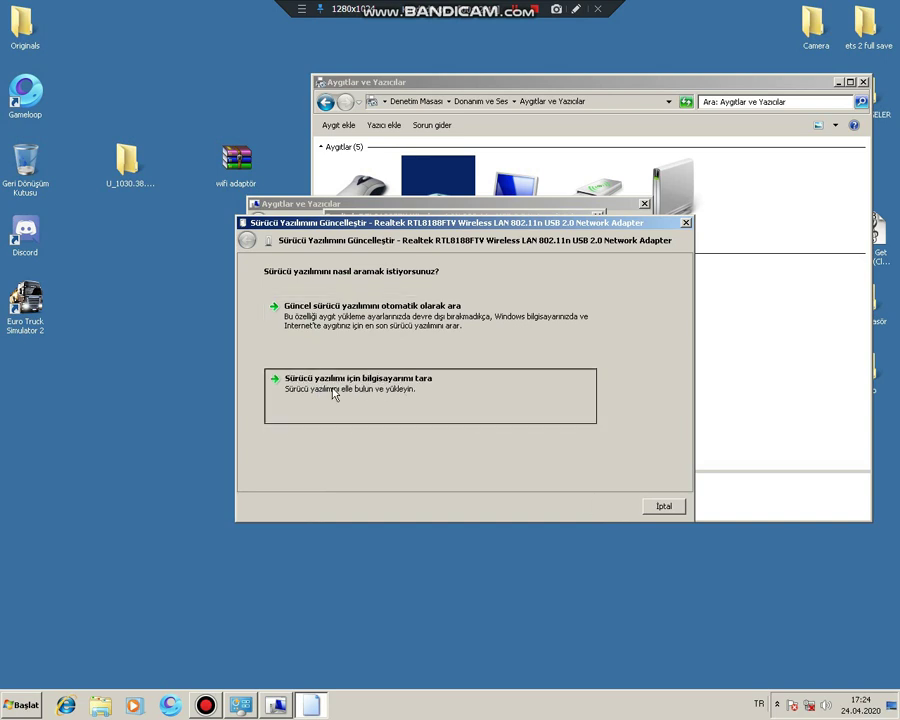
left_click(335, 392)
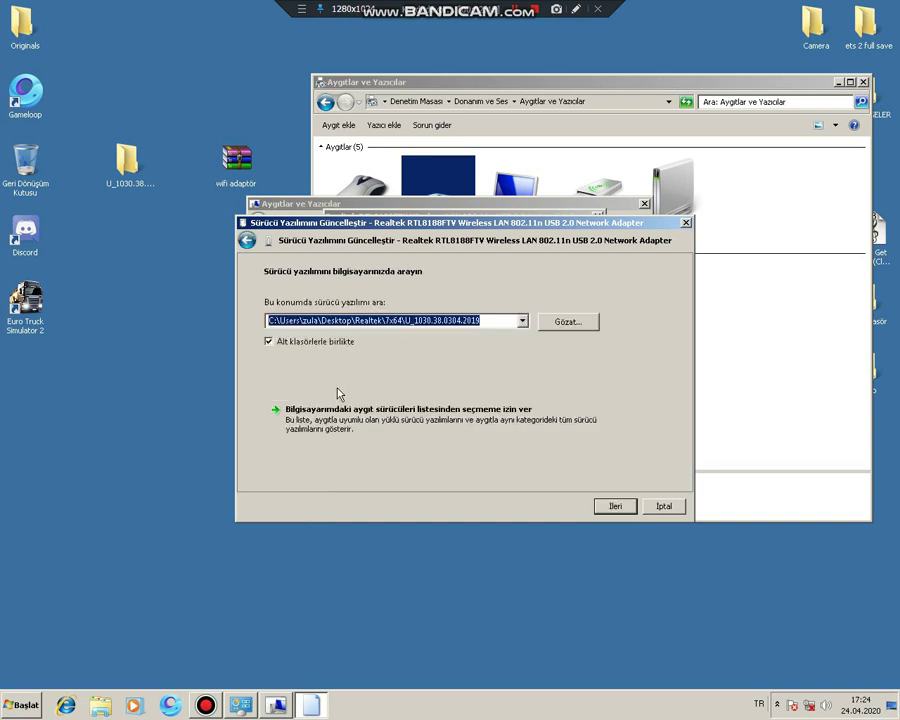
- Set the driver search location to the U_1030.38.0304.2019 folder on the desktop
left_click(566, 322)
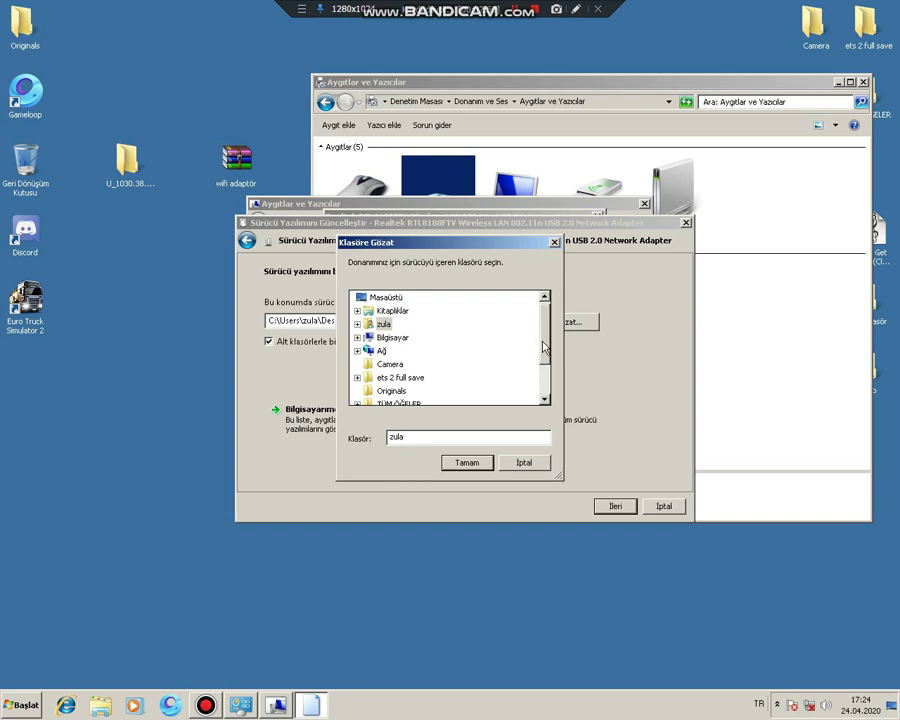
left_click_drag(544, 340, 545, 380)
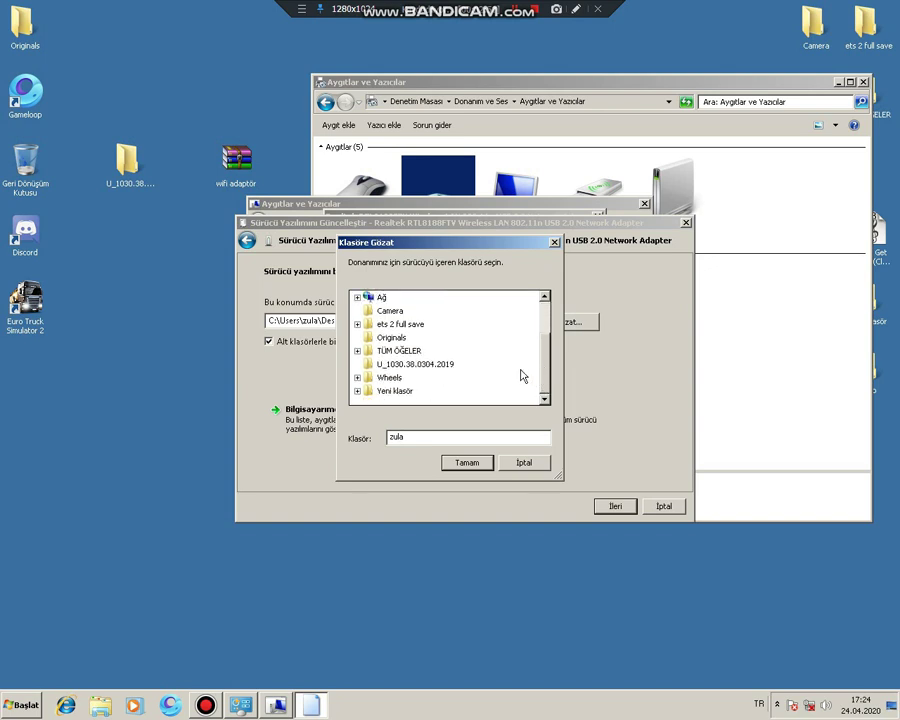
left_click(127, 165)
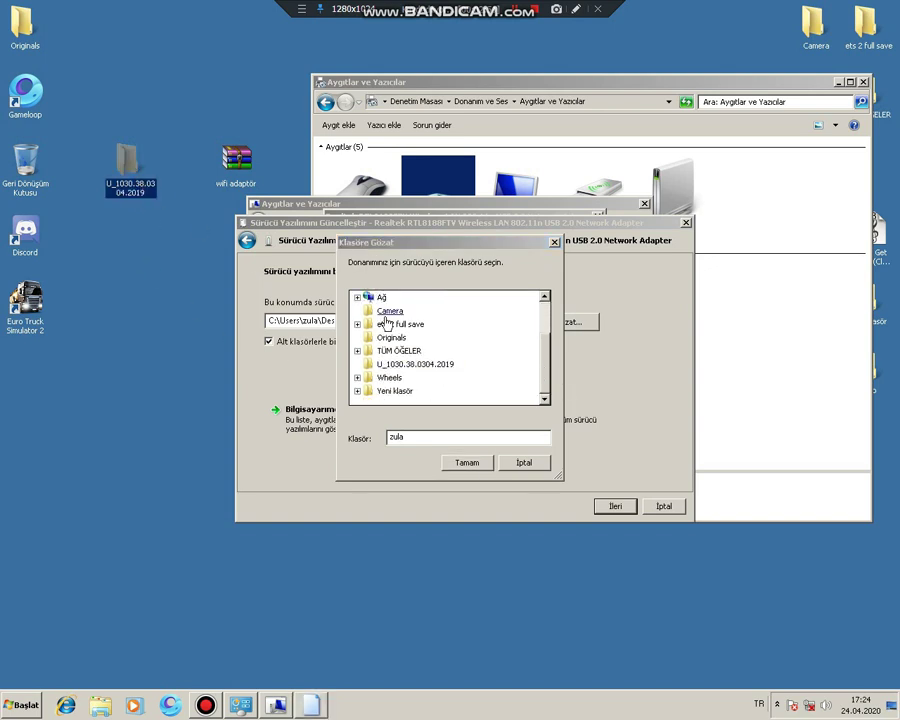
left_click(415, 365)
left_click(470, 463)
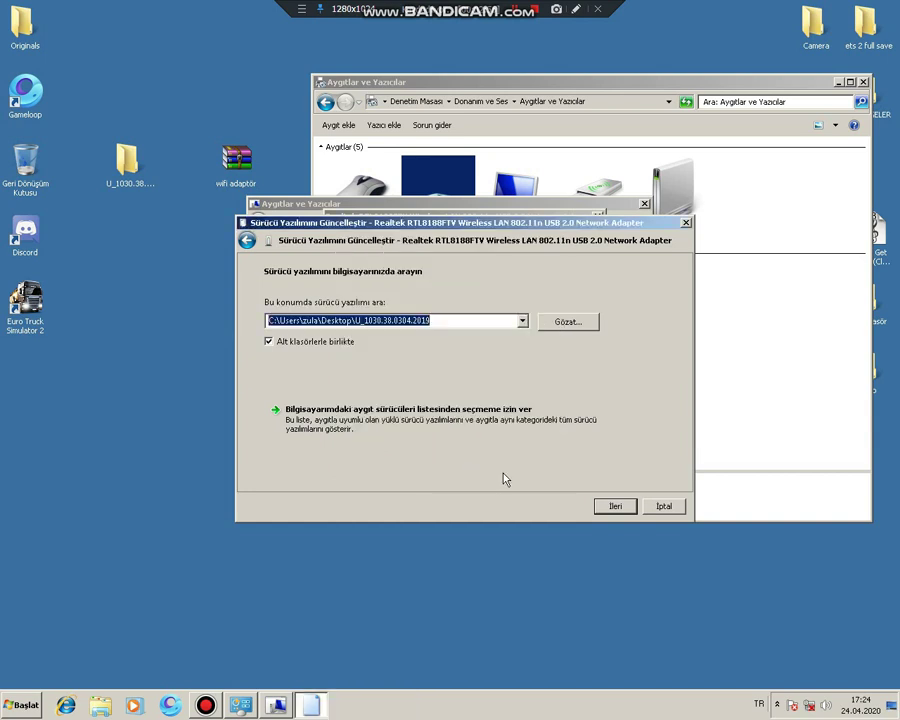
- Run the driver search in the chosen folder, and close the update wizard and the Realtek adapter's properties
left_click(613, 507)
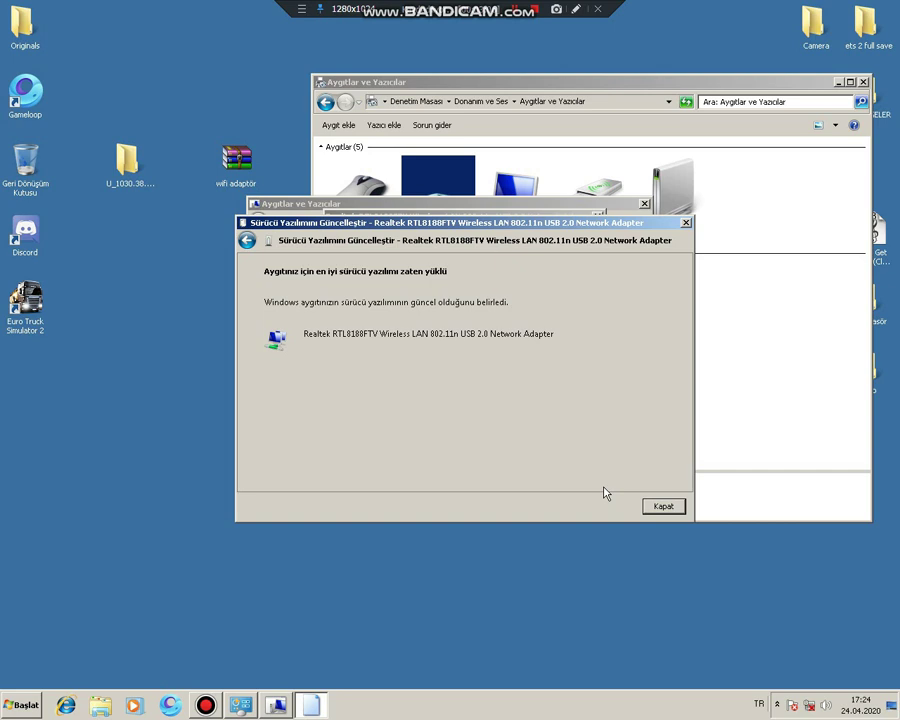
left_click(665, 509)
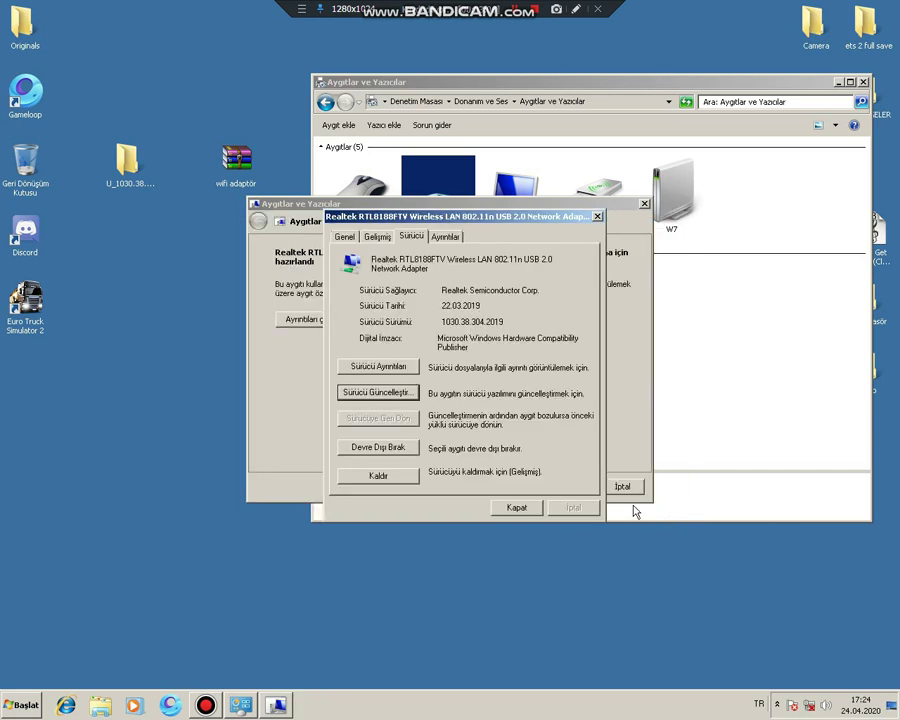
left_click(522, 508)
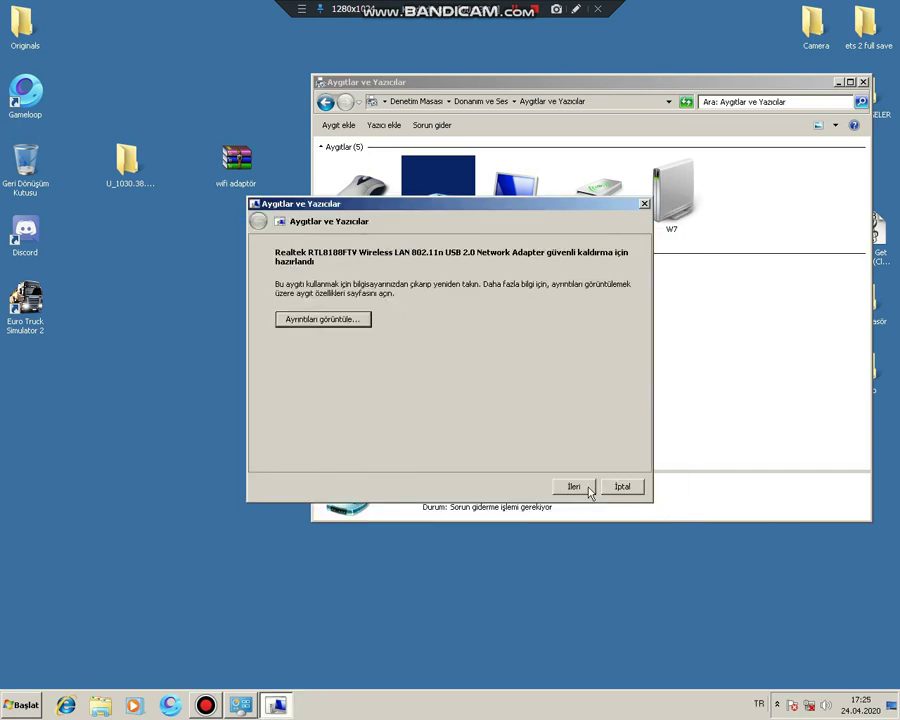
- Close the main Aygıtlar ve Yazıcılar window and show the Realtek adapter's driver properties from the troubleshooter
left_click(863, 83)
left_click_drag(299, 201, 380, 139)
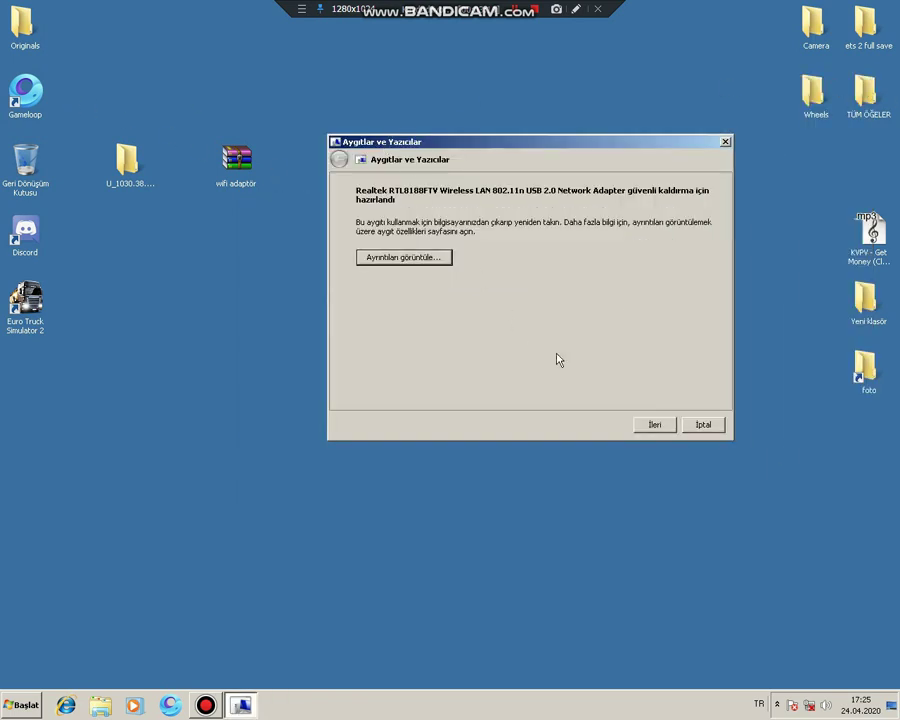
left_click(413, 262)
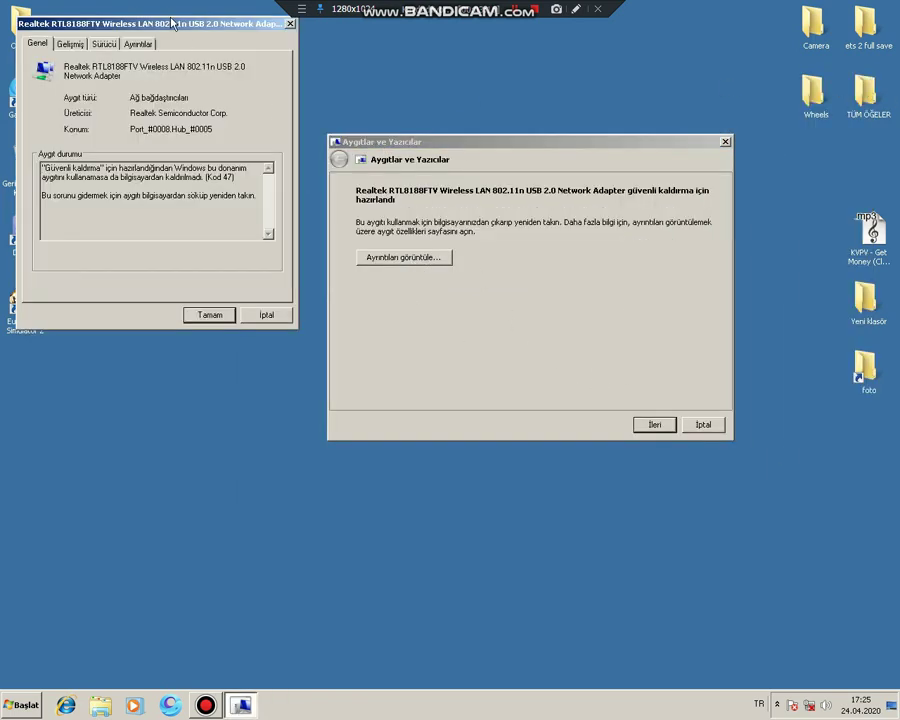
left_click_drag(172, 22, 445, 146)
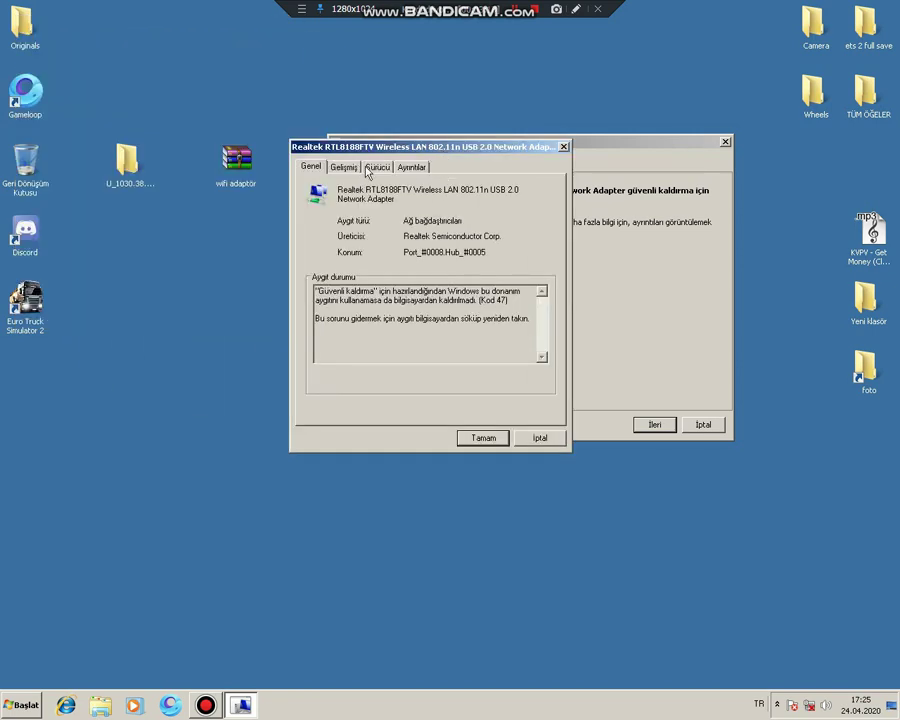
left_click(372, 168)
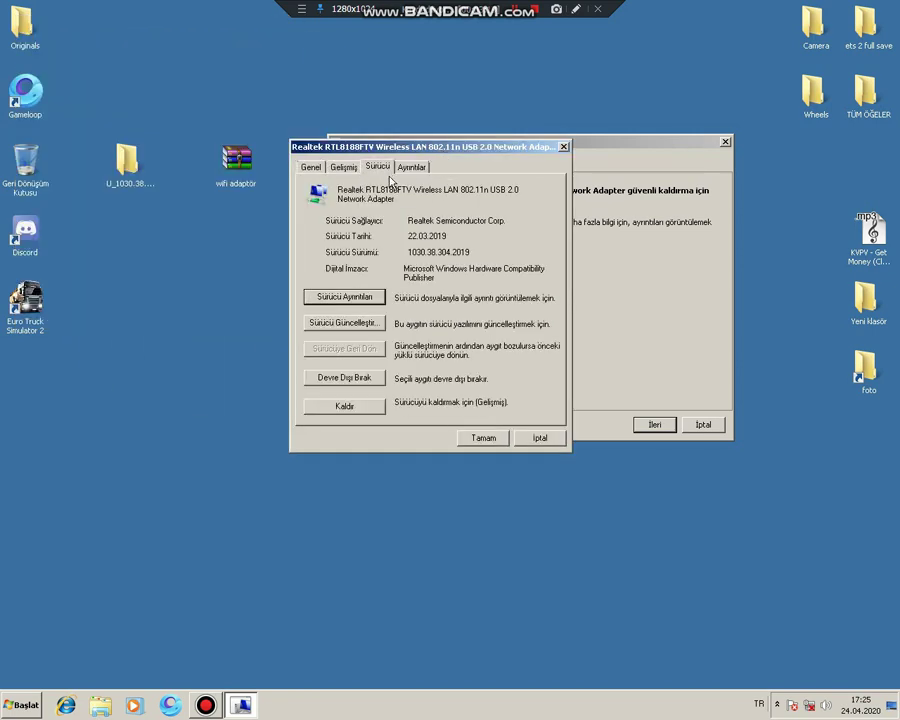
- Update the Realtek adapter's driver manually again, searching the U_1030.38.0304.2019 folder on the desktop
left_click(344, 324)
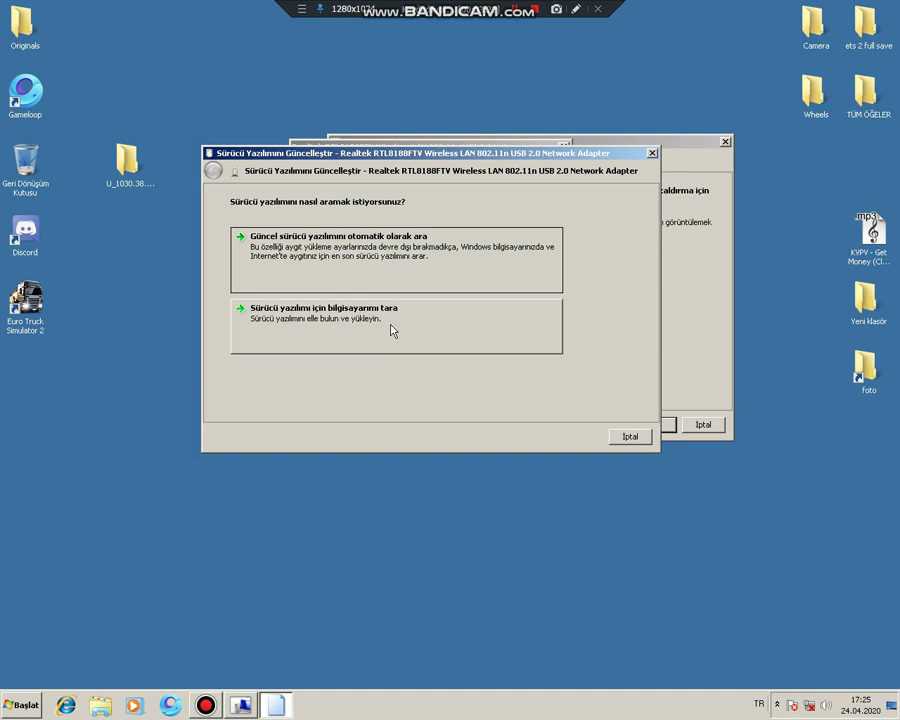
left_click(354, 327)
left_click(545, 250)
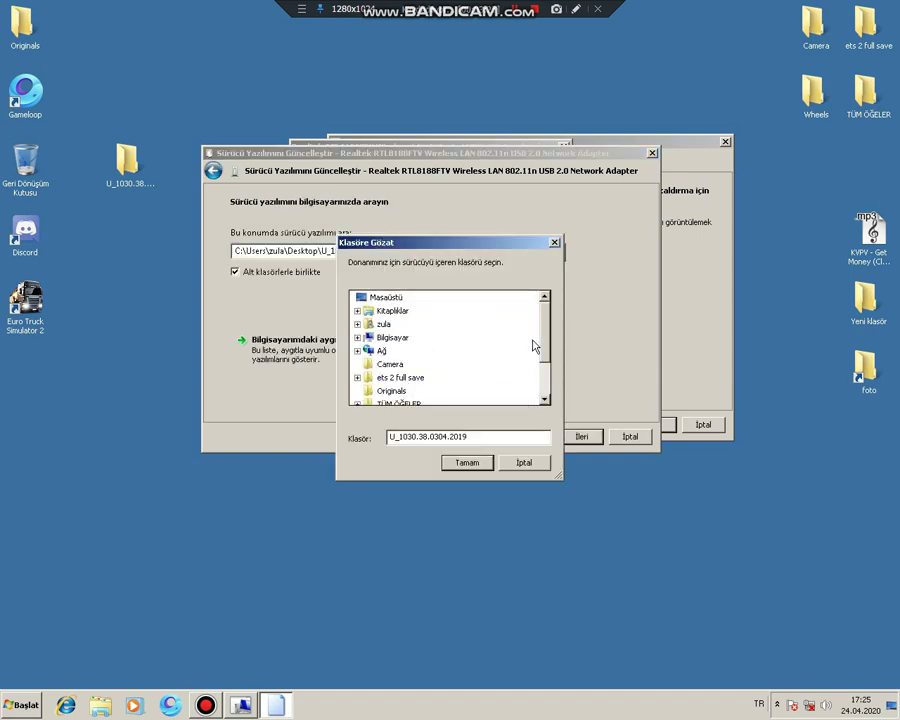
left_click_drag(543, 350, 543, 385)
left_click(466, 462)
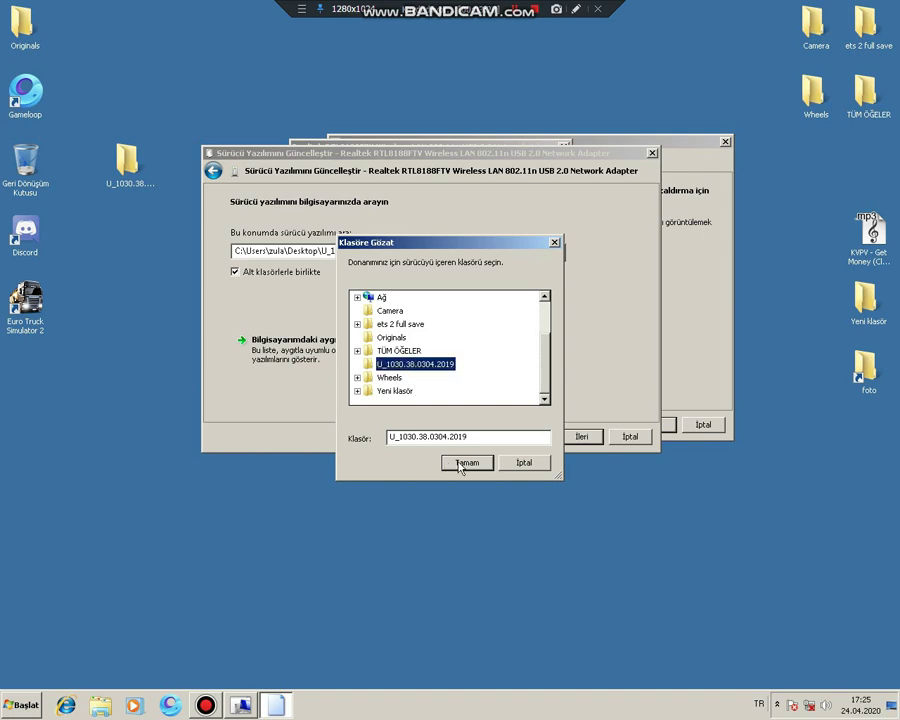
left_click(566, 437)
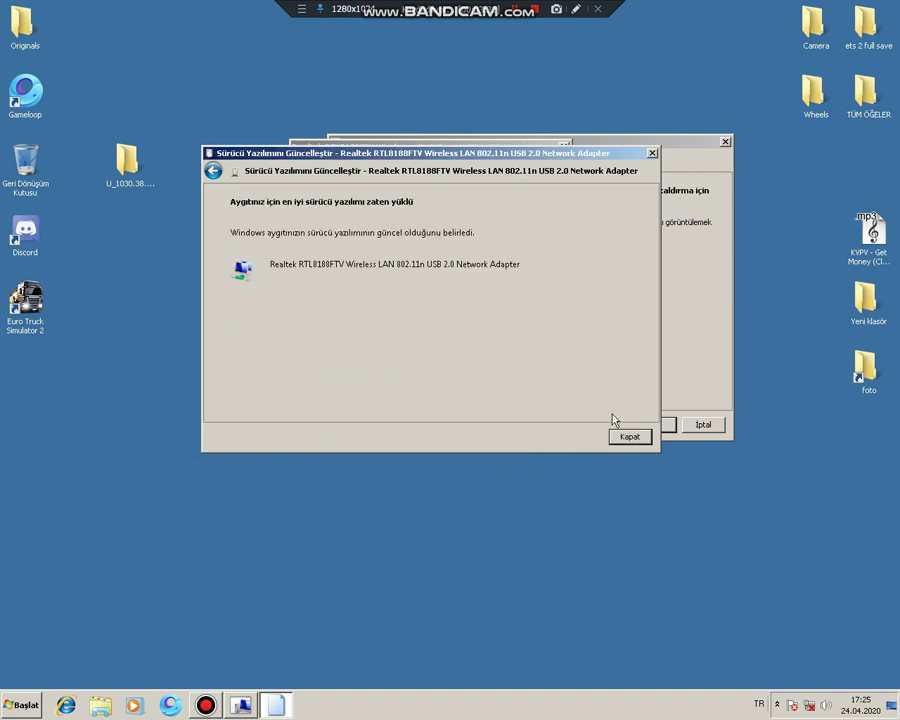
- Close the driver update wizard, the adapter's properties and the Aygıtlar ve Yazıcılar troubleshooter
left_click(630, 436)
left_click(483, 436)
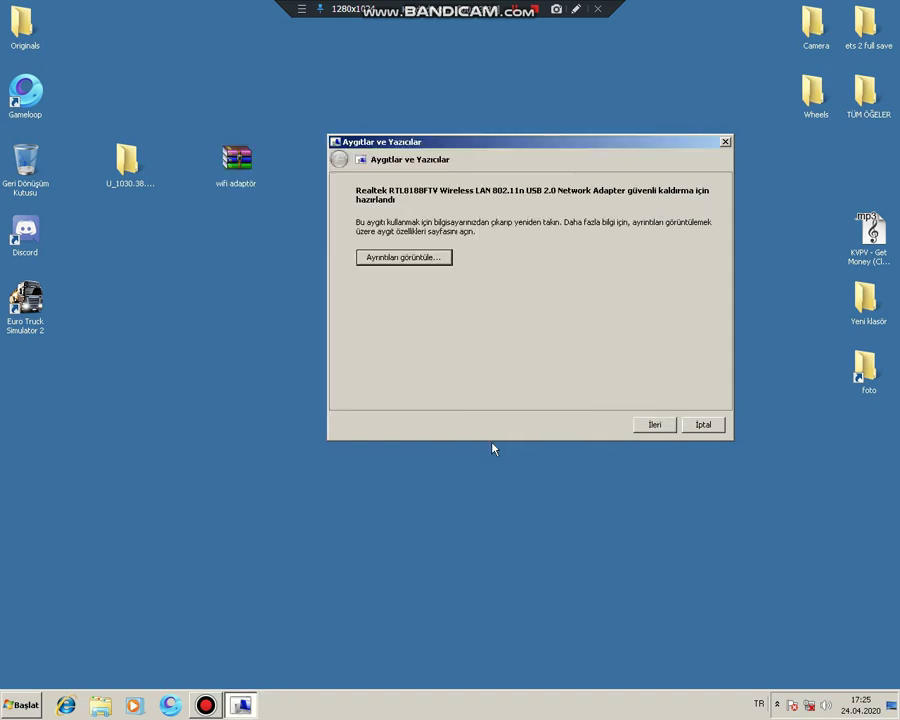
left_click(693, 428)
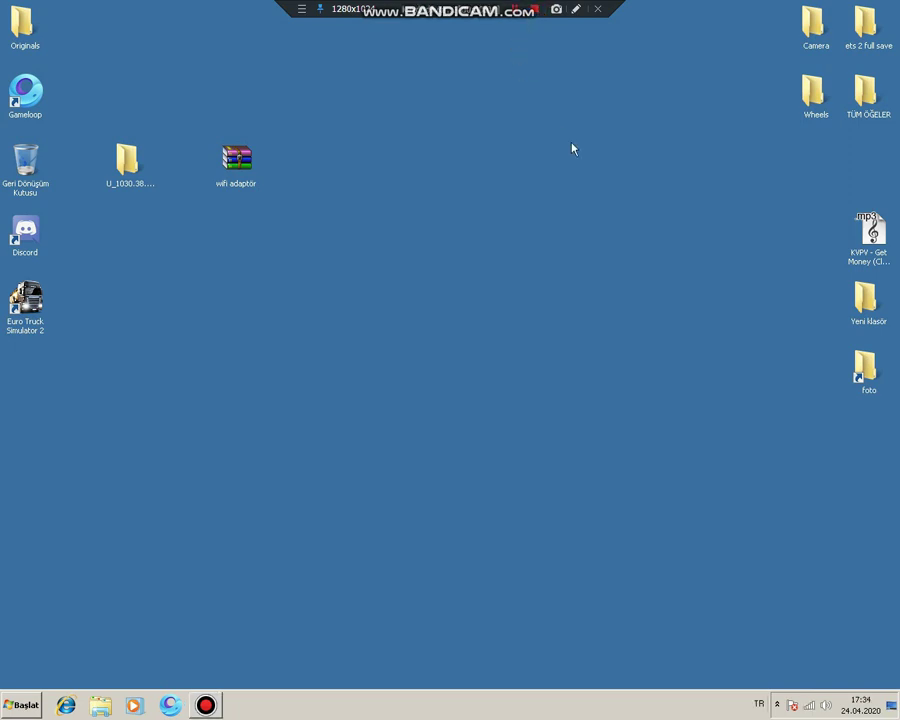
- Show the available wireless networks, disconnect from the connected network and reconnect to it
left_click(809, 705)
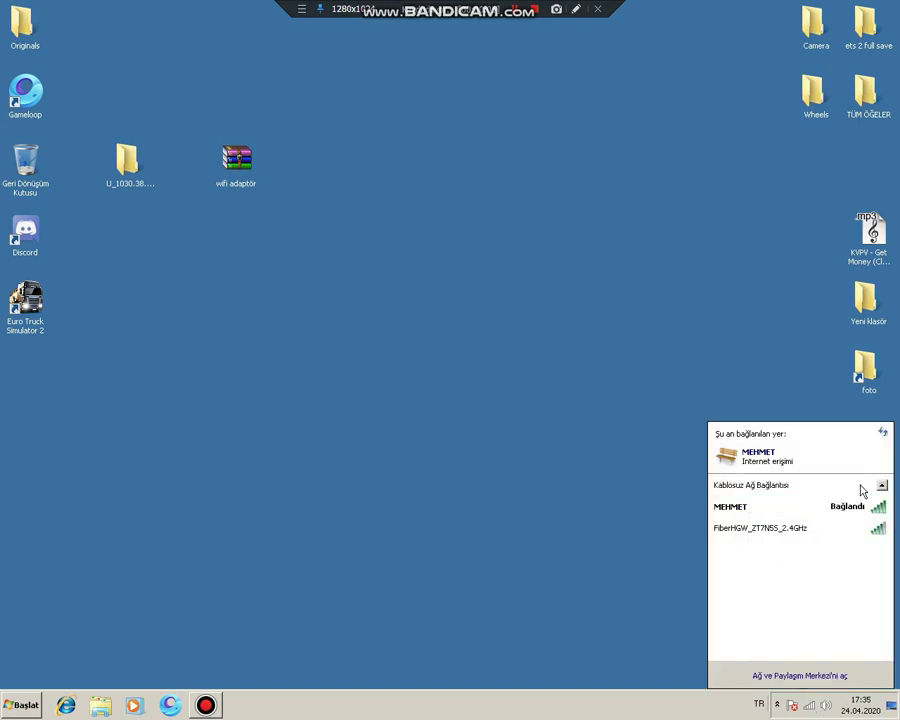
left_click(804, 509)
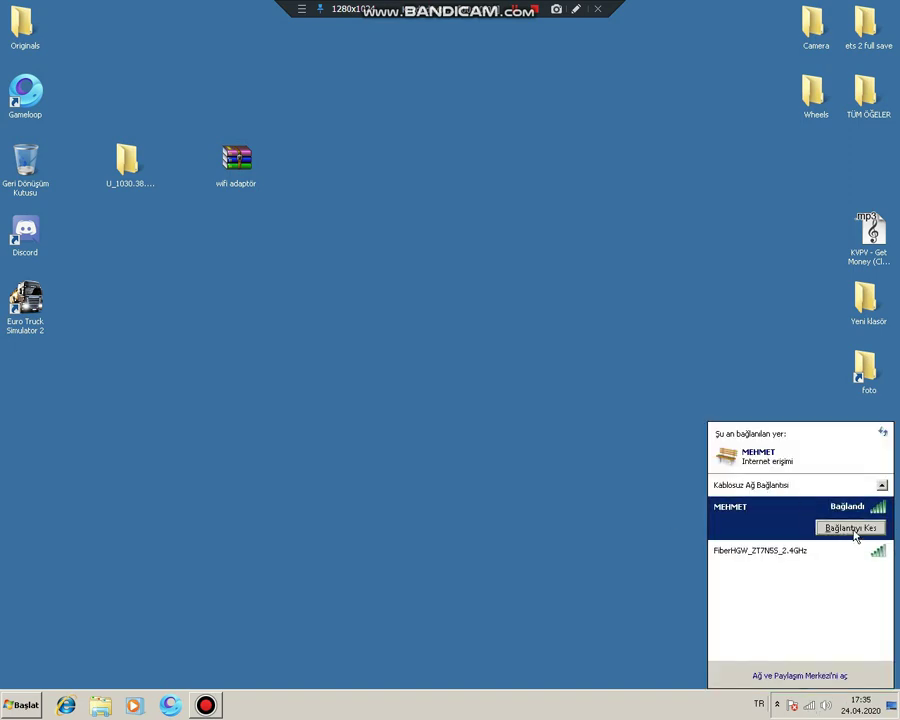
left_click(848, 527)
left_click(860, 525)
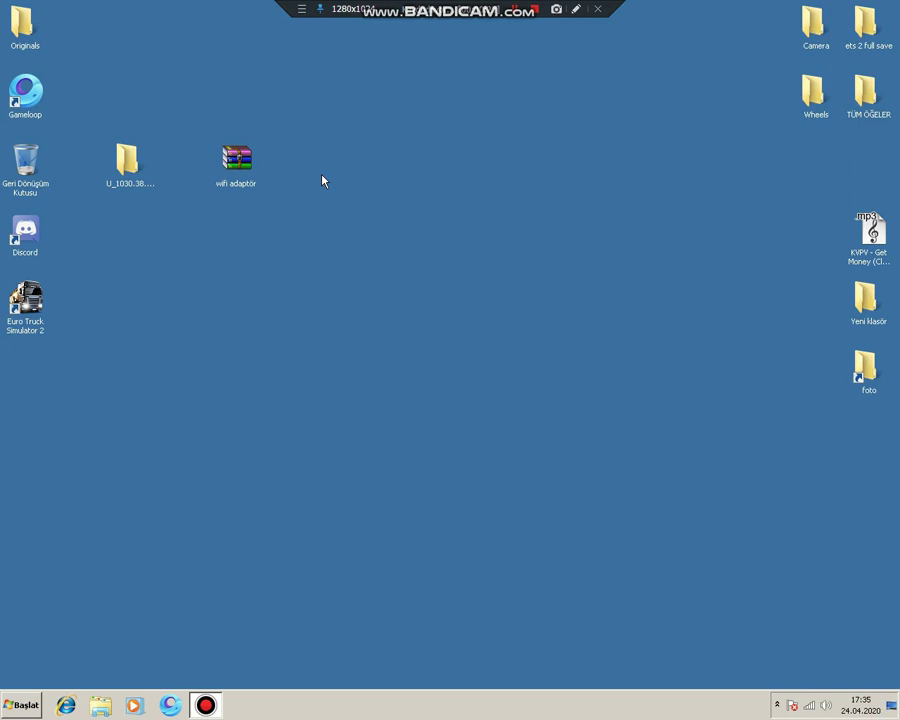
left_click_drag(285, 135, 261, 243)
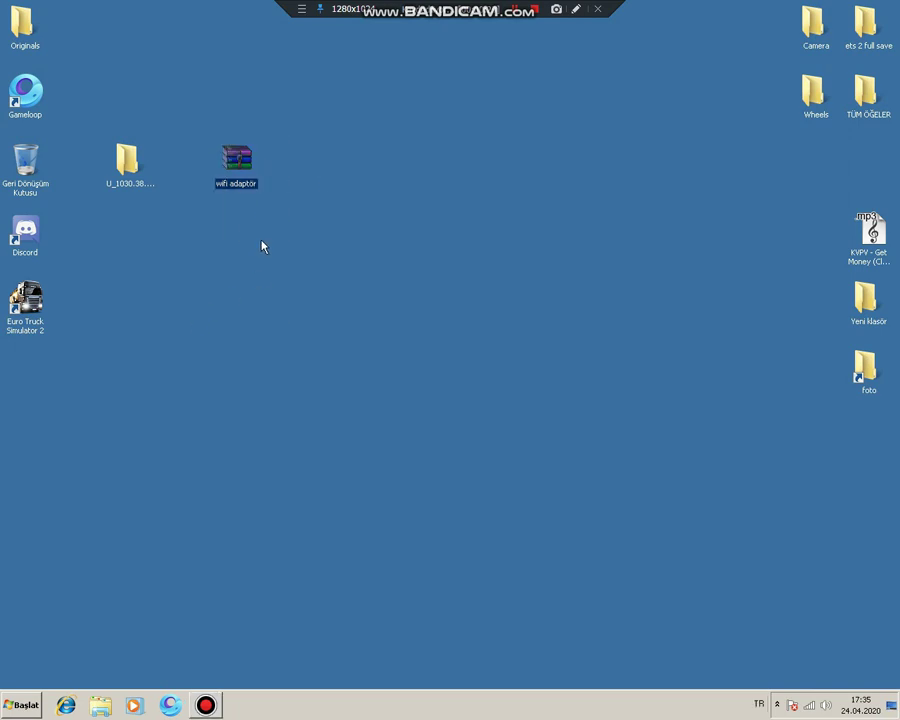
left_click_drag(311, 64, 281, 198)
left_click_drag(291, 117, 247, 262)
left_click_drag(291, 123, 213, 333)
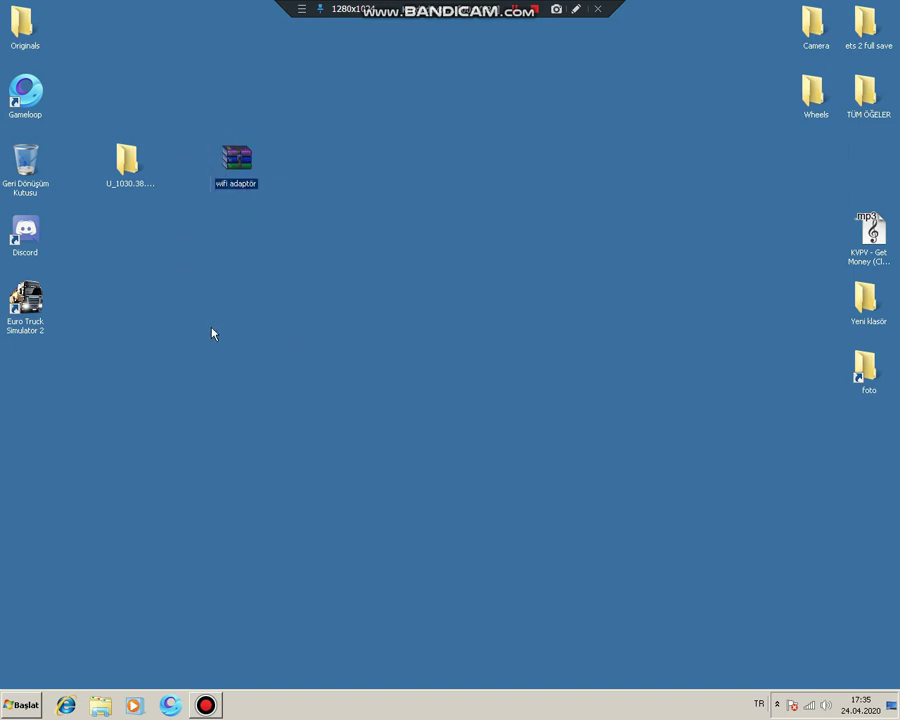